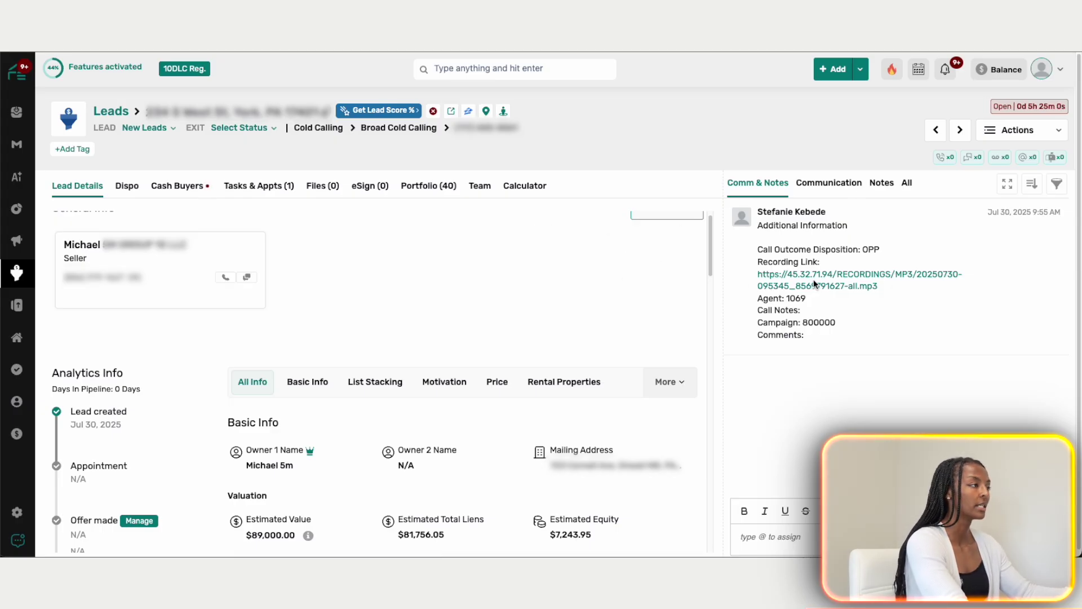
# - Download the MP3 call recording linked in the lead's note, proceeding past the certificate warning, and return to the lead
pyautogui.click(852, 276)
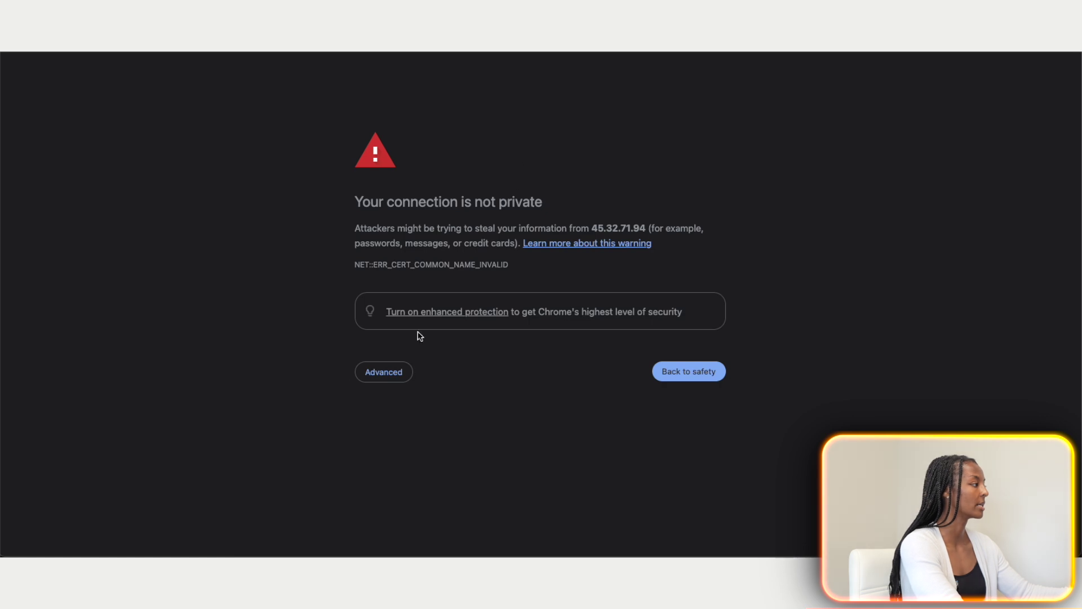
pyautogui.click(391, 378)
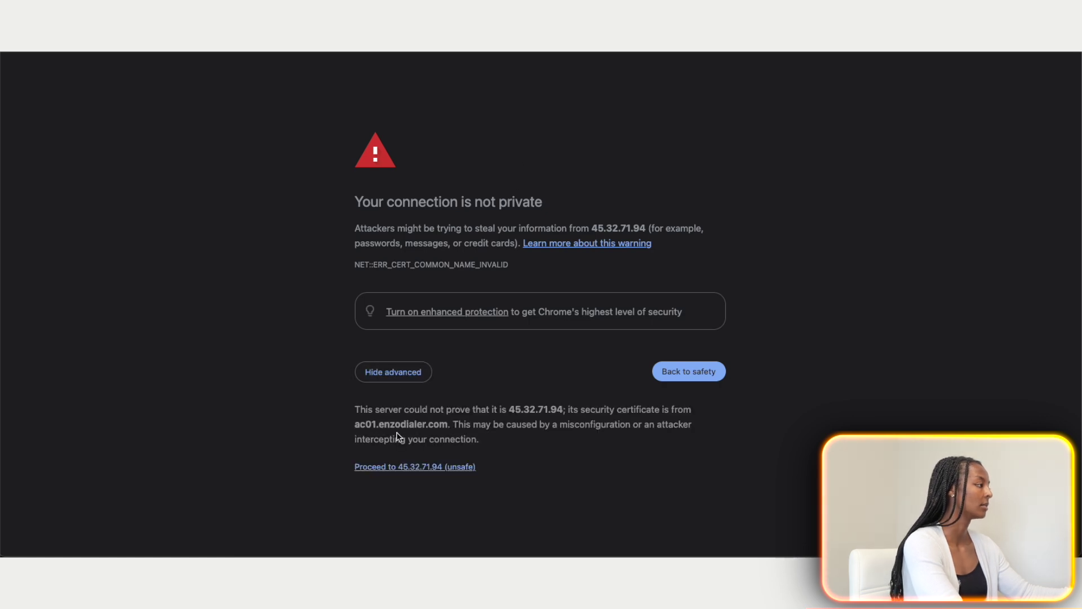
pyautogui.click(391, 468)
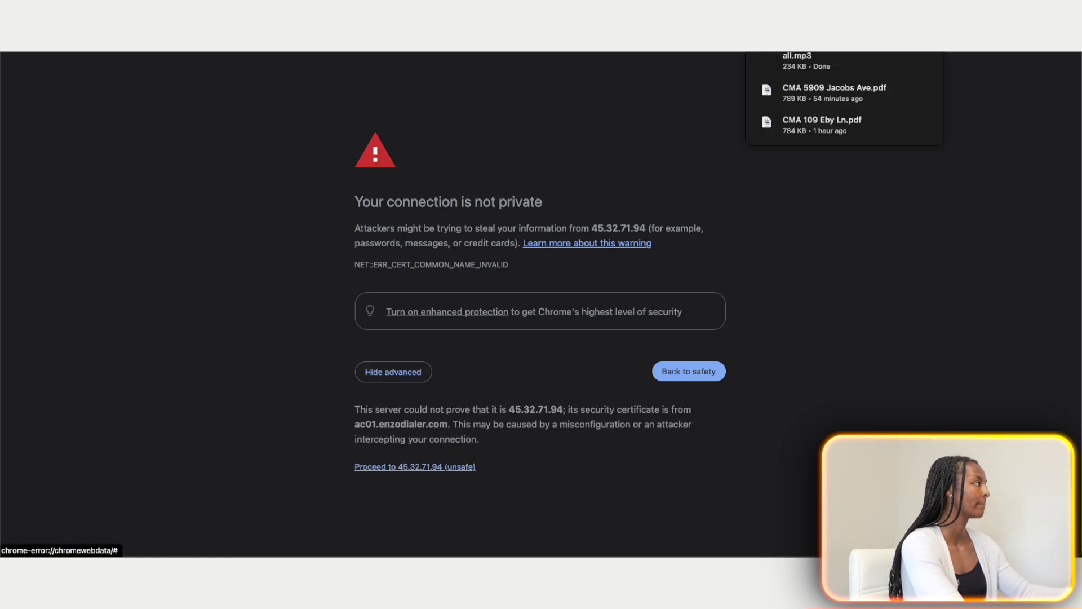
pyautogui.hotkey('ctrl', 'w')
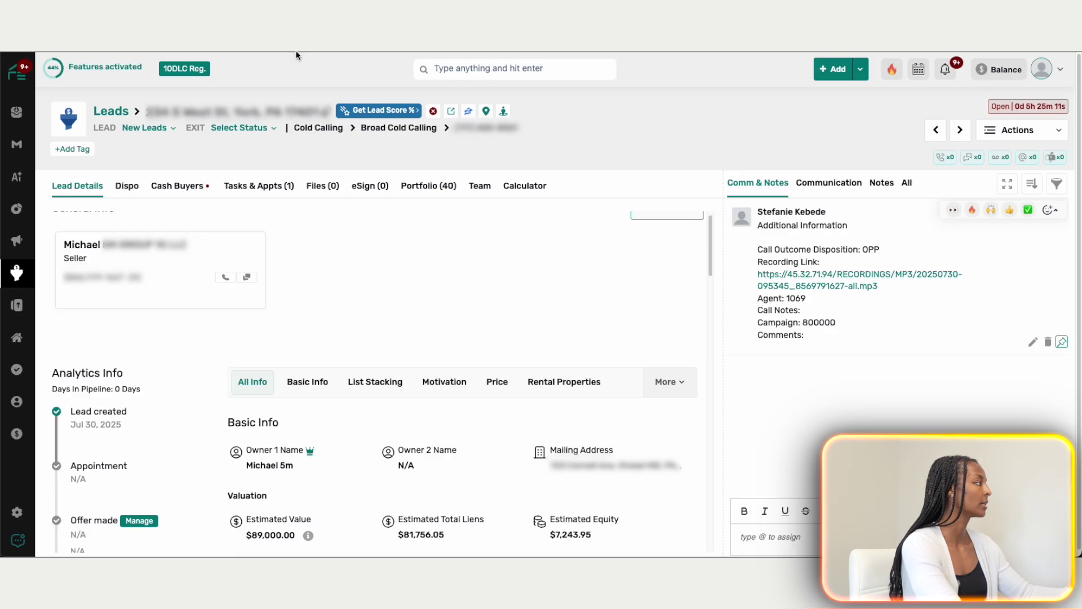
# - Upload the downloaded MP3 call recording to the General folder of the lead's files
pyautogui.click(260, 188)
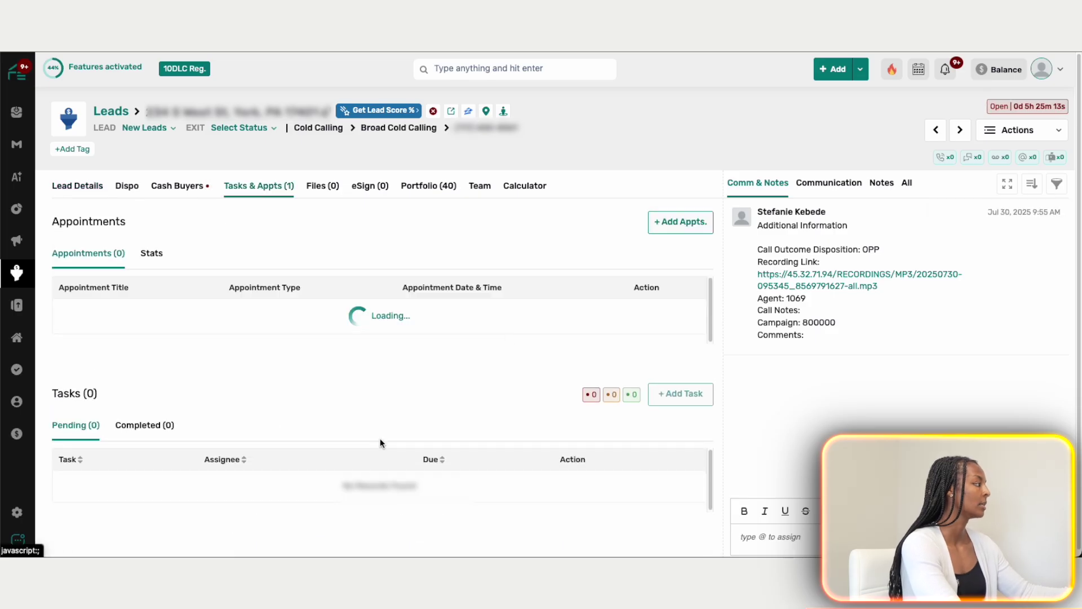
pyautogui.click(323, 185)
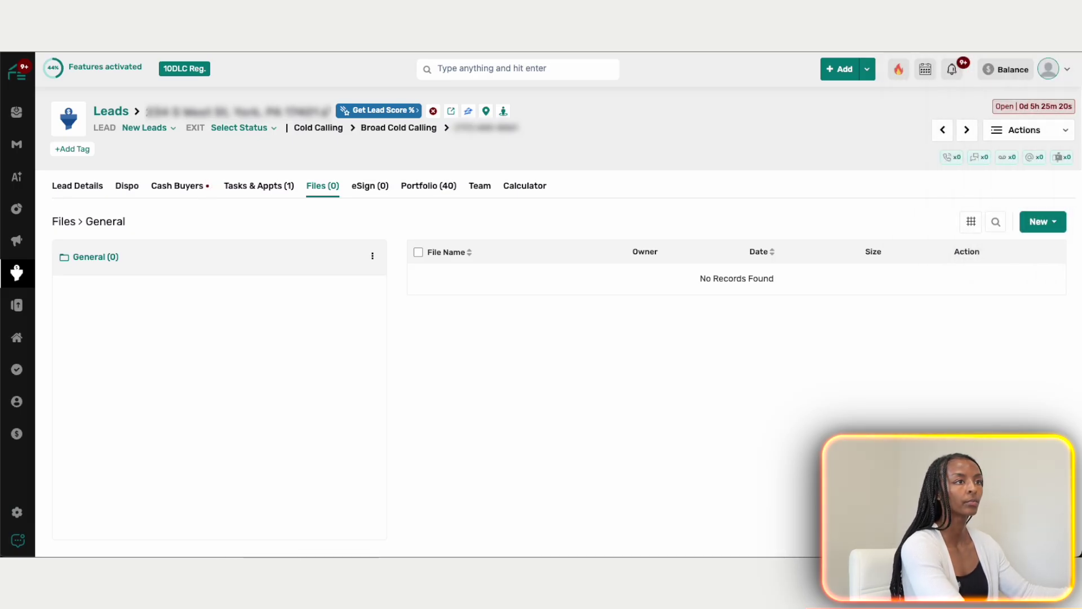
pyautogui.moveTo(782, 319); pyautogui.dragTo(777, 320)
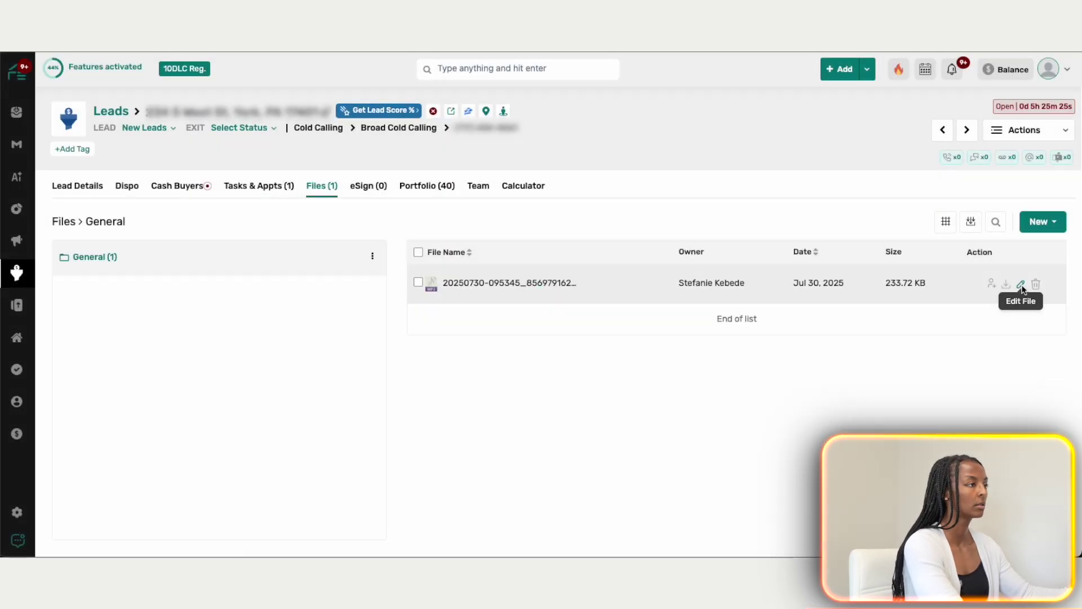
# - Rename the uploaded recording file as Cold Call
pyautogui.click(1021, 284)
pyautogui.tripleClick(527, 304)
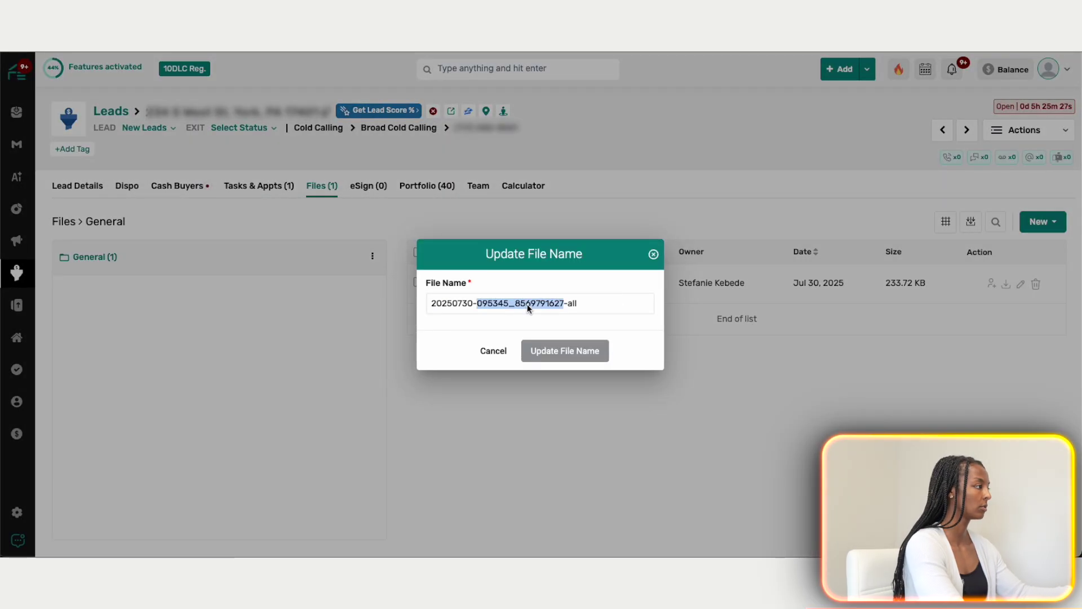
pyautogui.write('Cold Call')
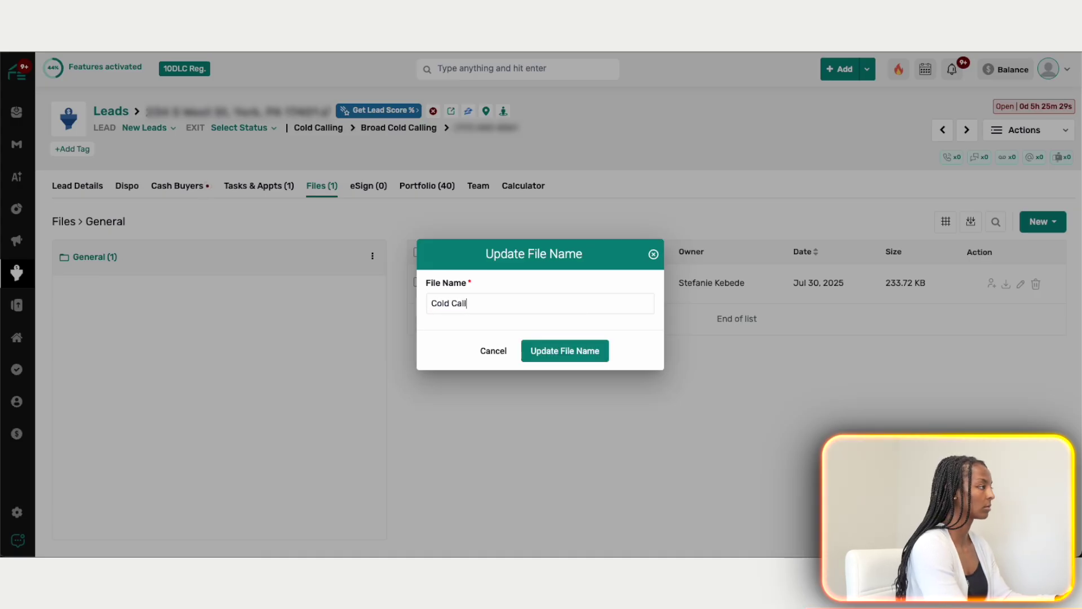
pyautogui.click(566, 350)
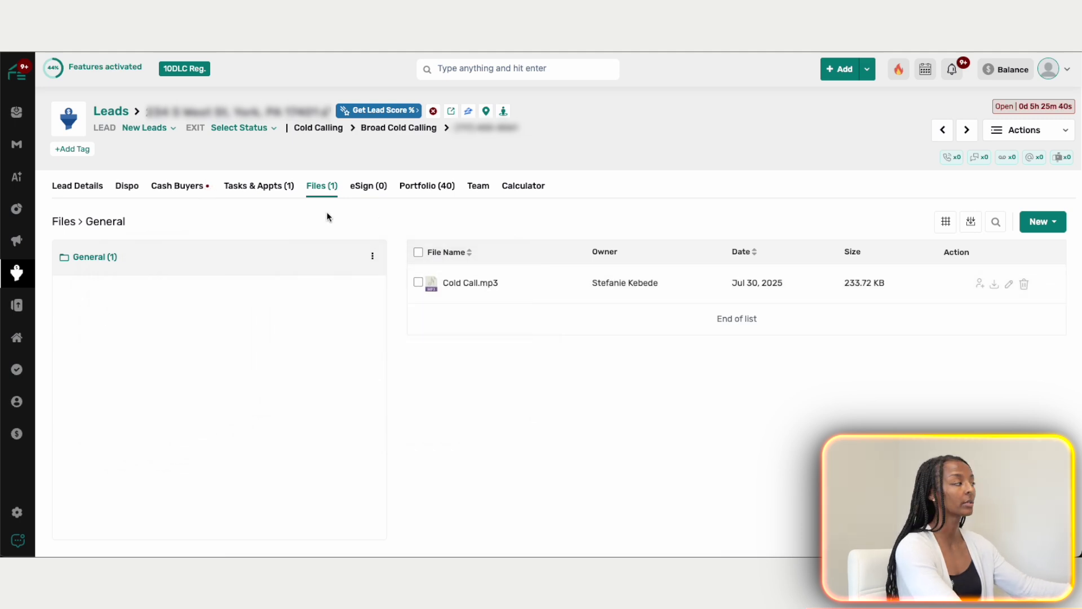
# - Return to the lead's details, open the Make Call window for the seller, and minimize it
pyautogui.click(61, 189)
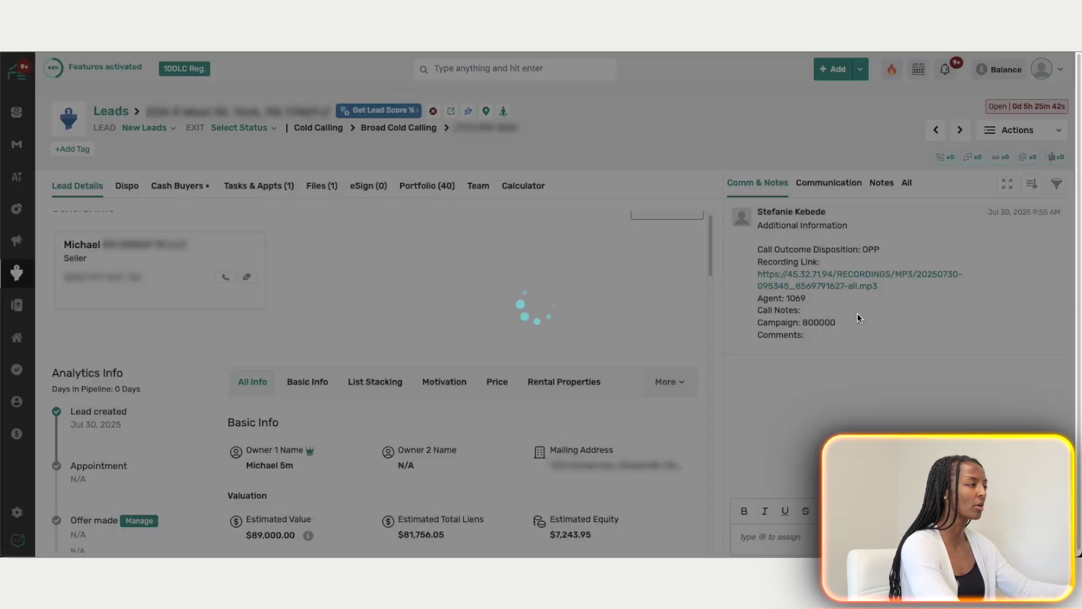
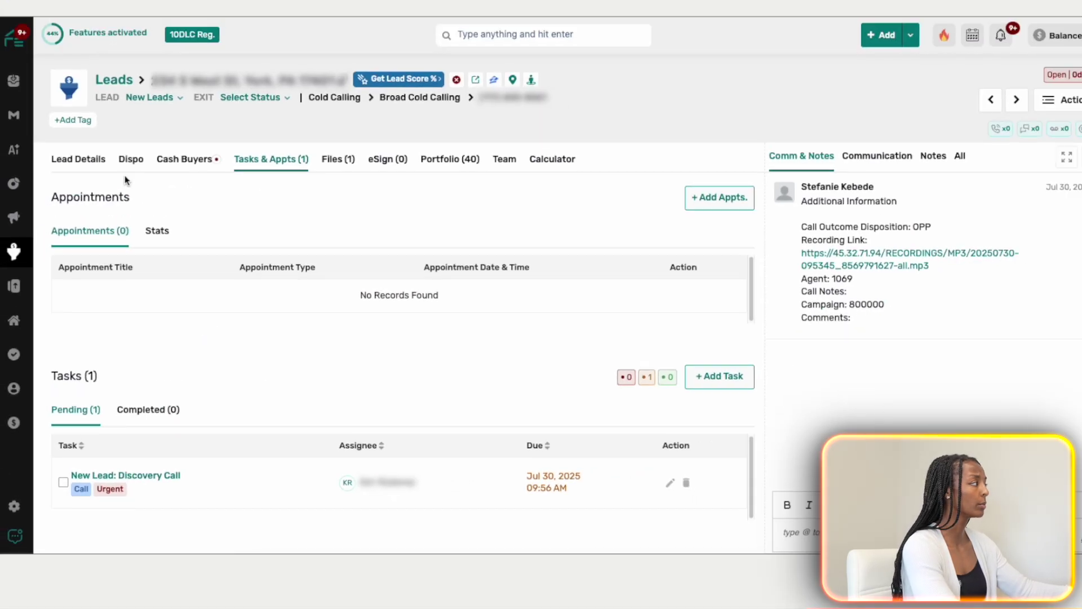
pyautogui.click(80, 186)
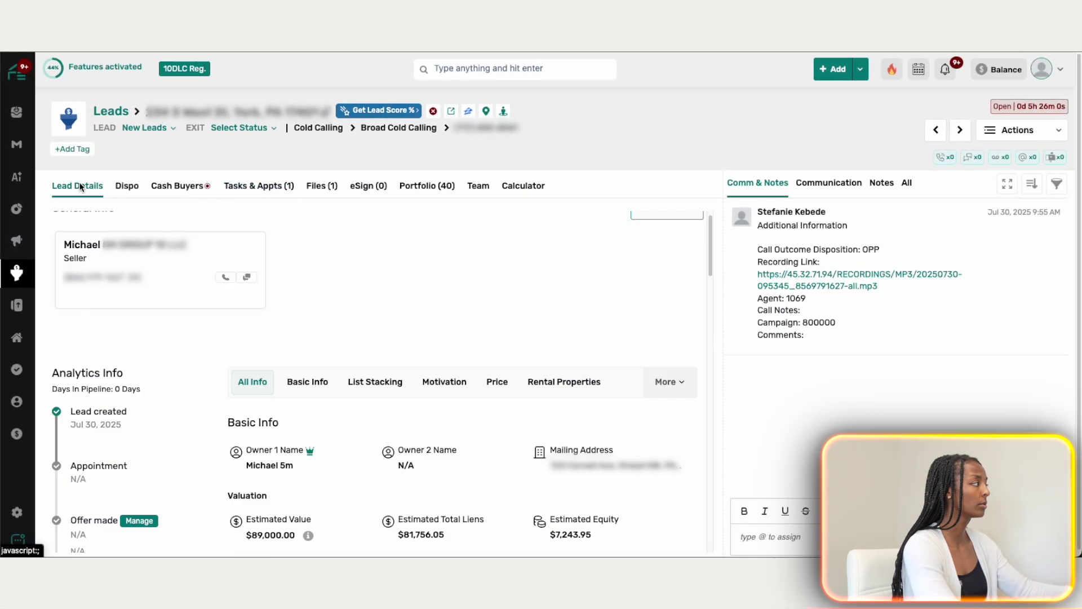
pyautogui.click(1038, 131)
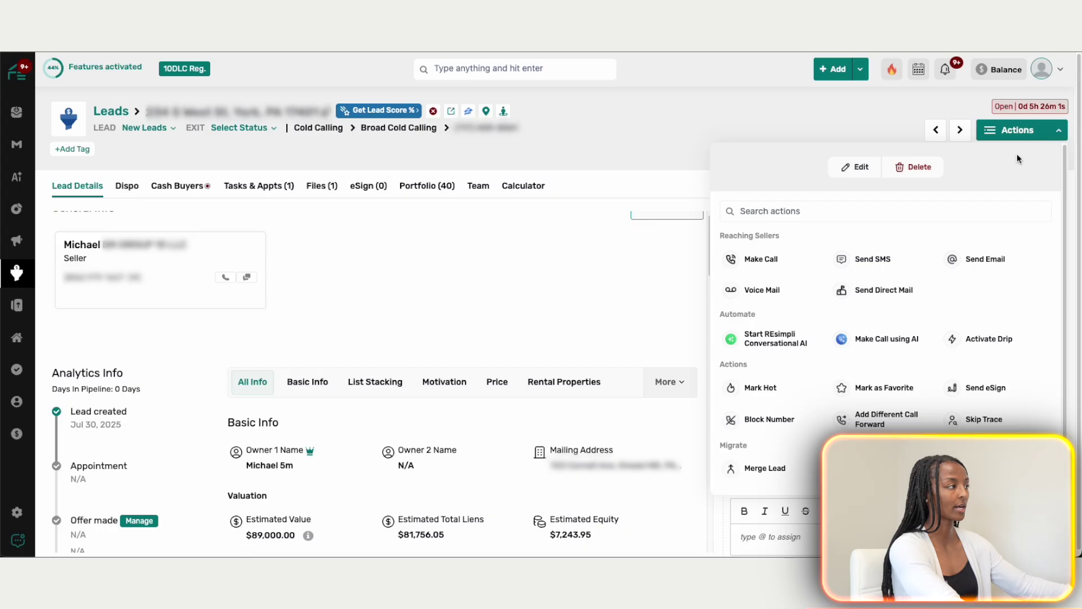
pyautogui.click(784, 263)
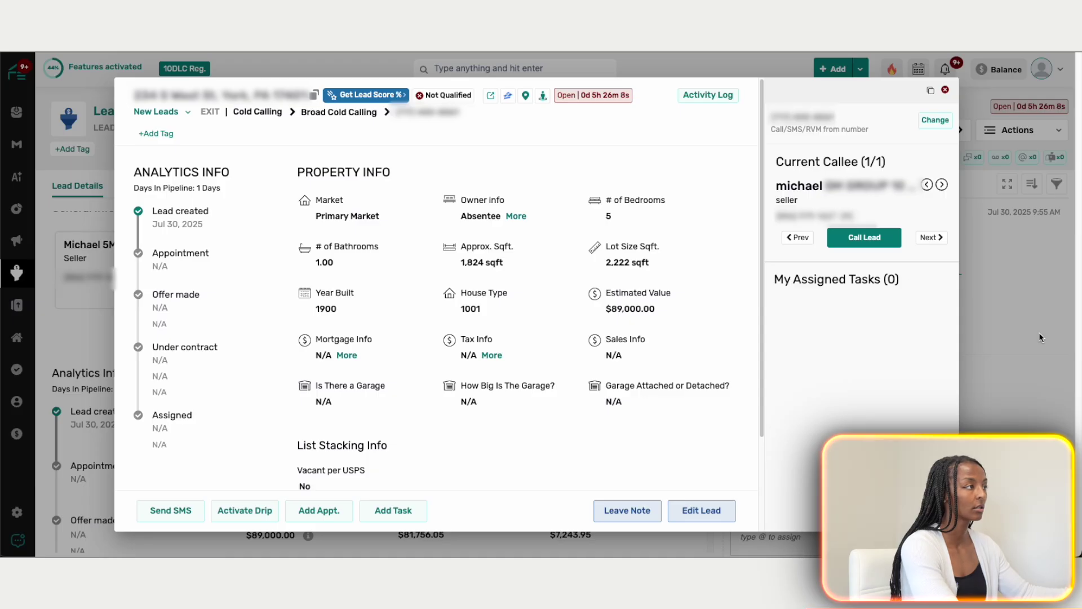
pyautogui.click(1019, 336)
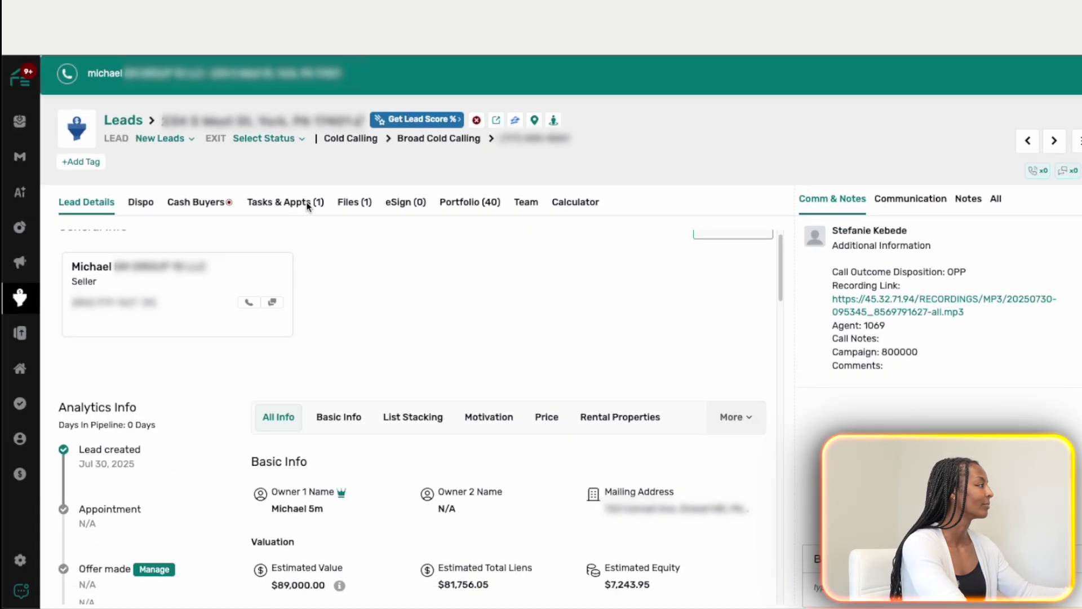
# - Review the actions available for the lead and the choices for its lead status
pyautogui.click(1025, 132)
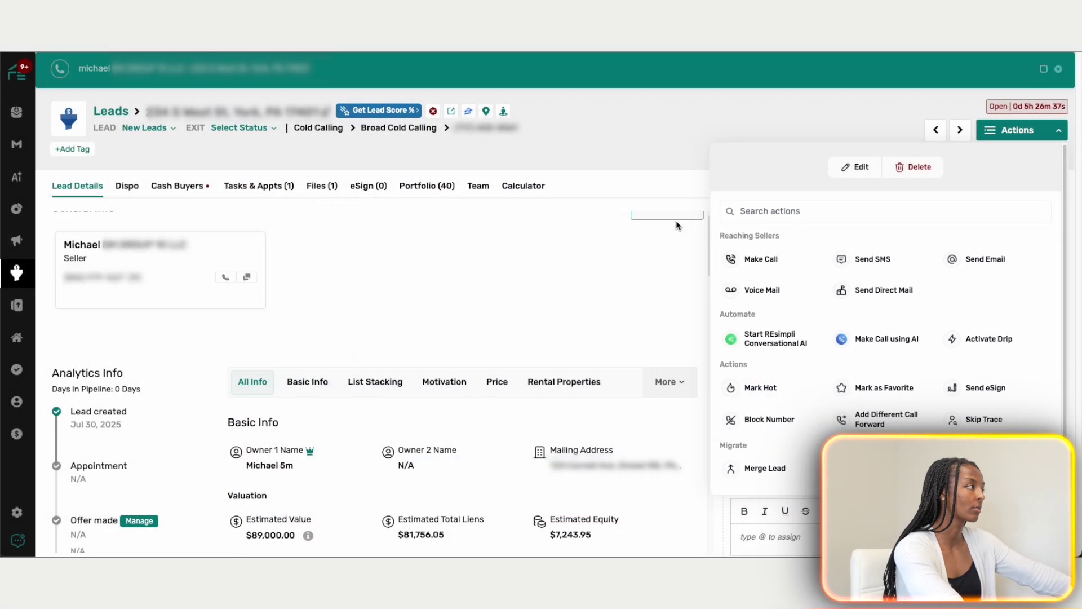
pyautogui.click(566, 275)
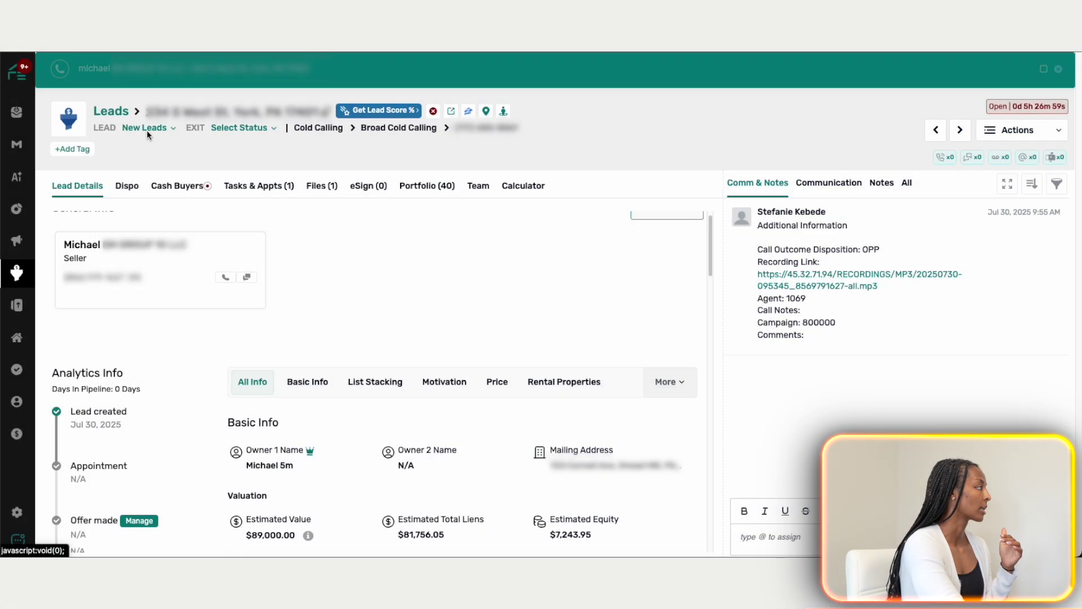
pyautogui.click(147, 130)
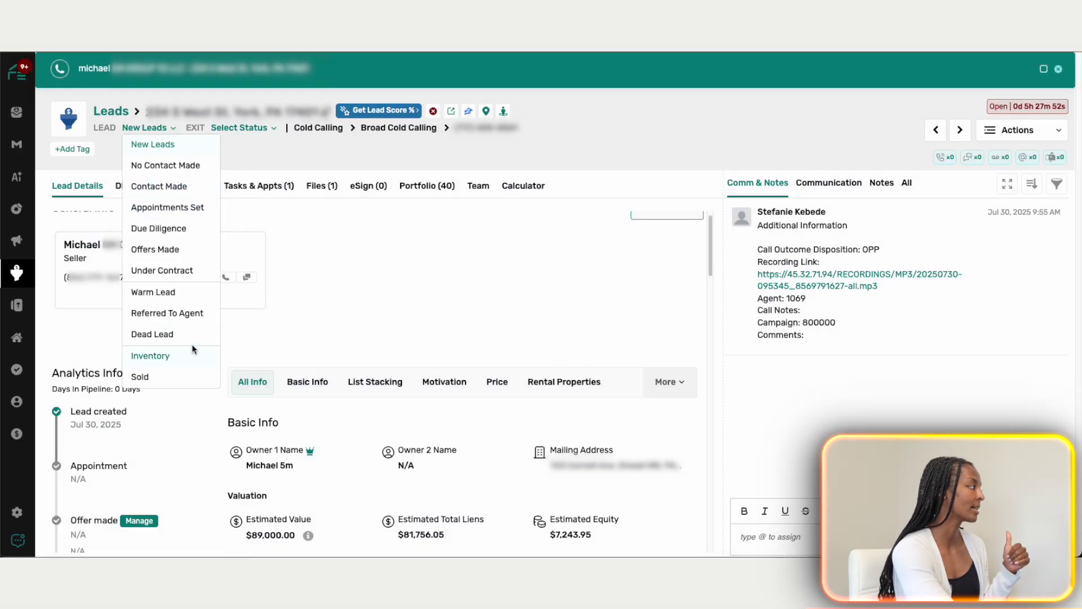
pyautogui.moveTo(11, 271)
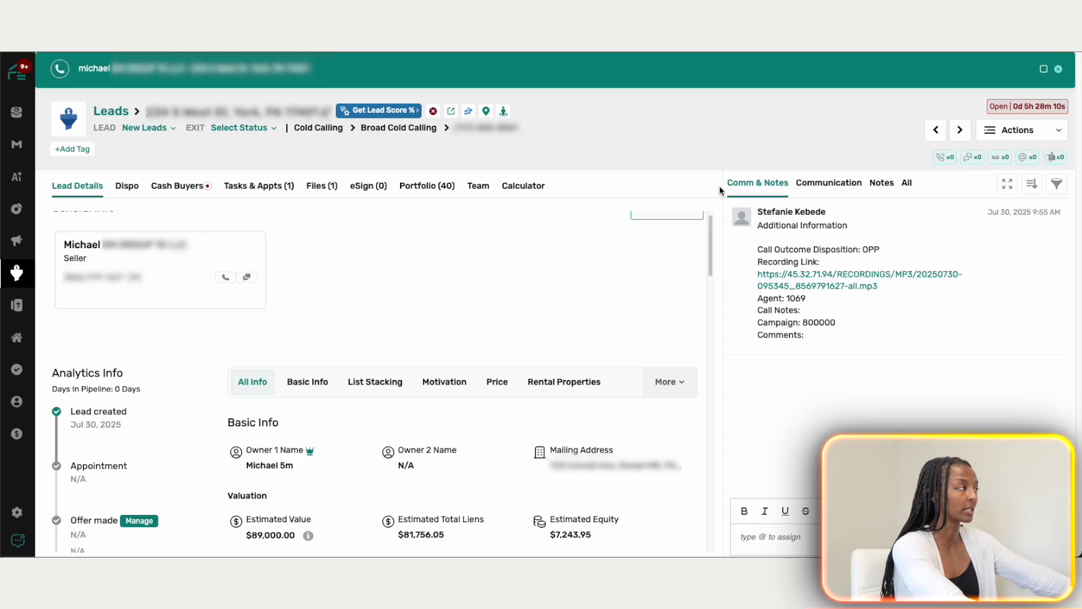
# - Review the lead's communication history, notes and full activity log, and return to the combined communication and notes view
pyautogui.click(833, 183)
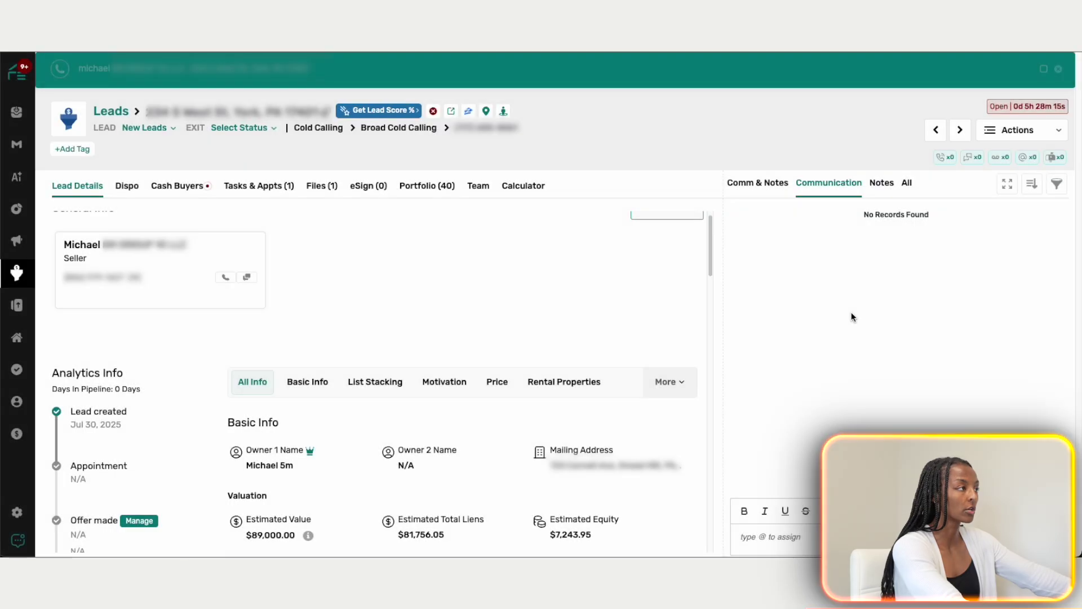
pyautogui.click(883, 184)
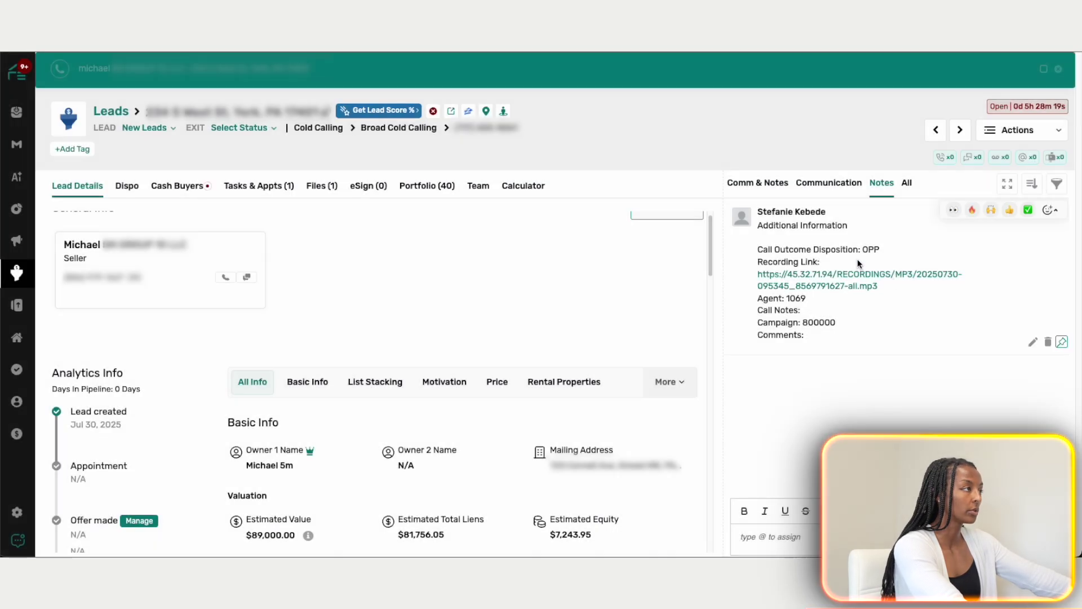
pyautogui.click(749, 186)
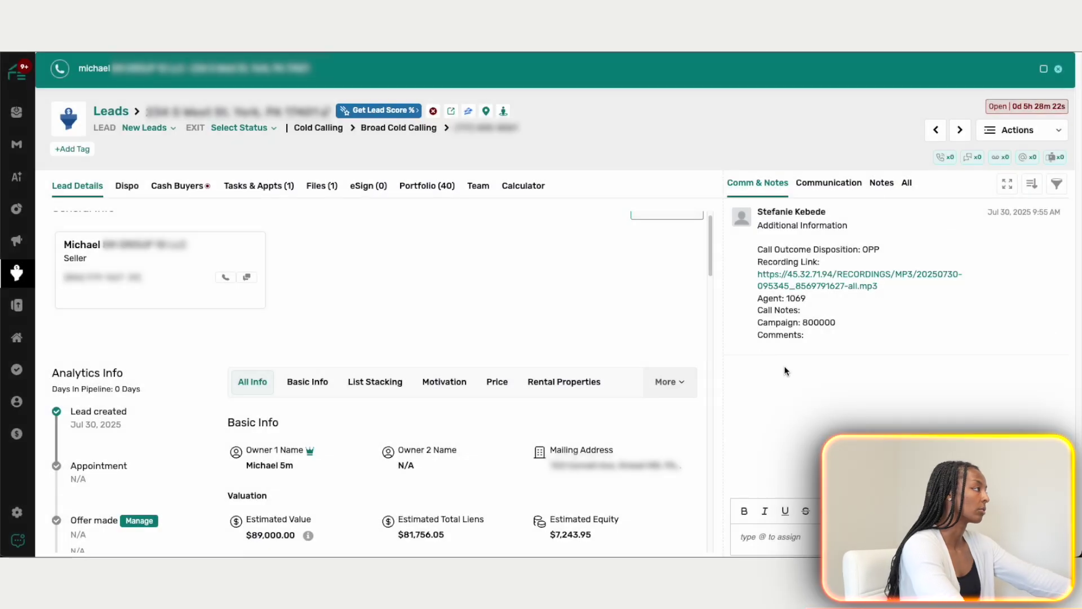
pyautogui.click(907, 183)
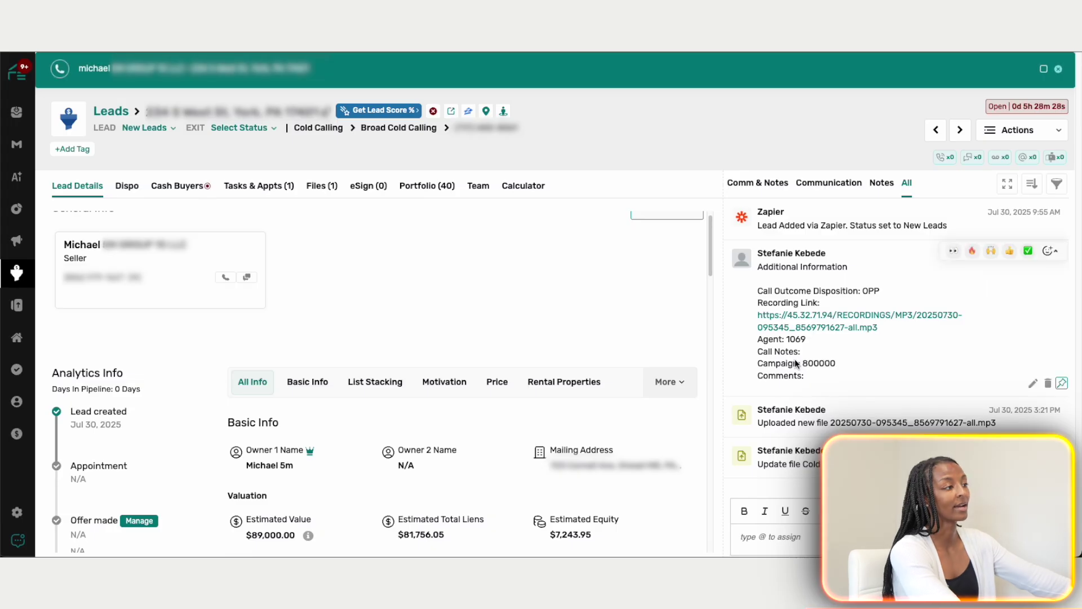
pyautogui.click(763, 181)
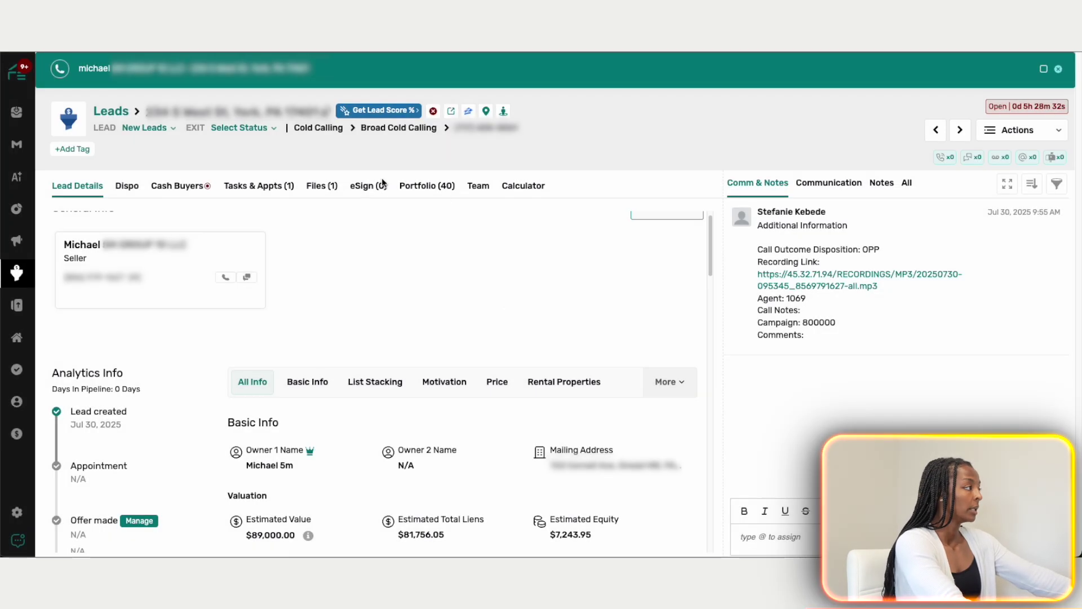
# - Check the lead's eSign documents and its tasks and appointments, including the available lead status choices
pyautogui.click(364, 186)
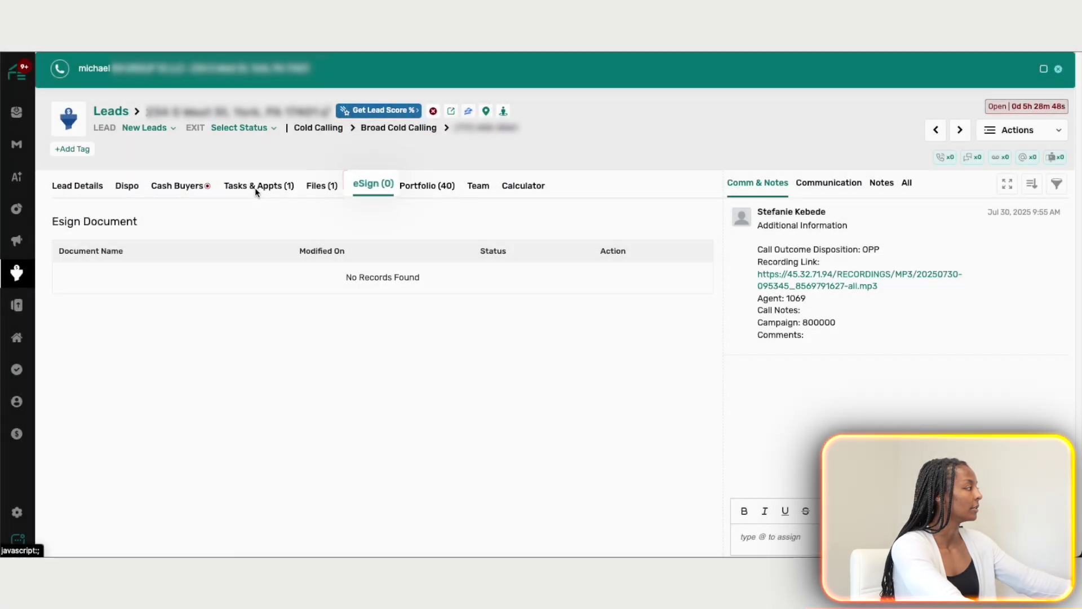
pyautogui.click(259, 187)
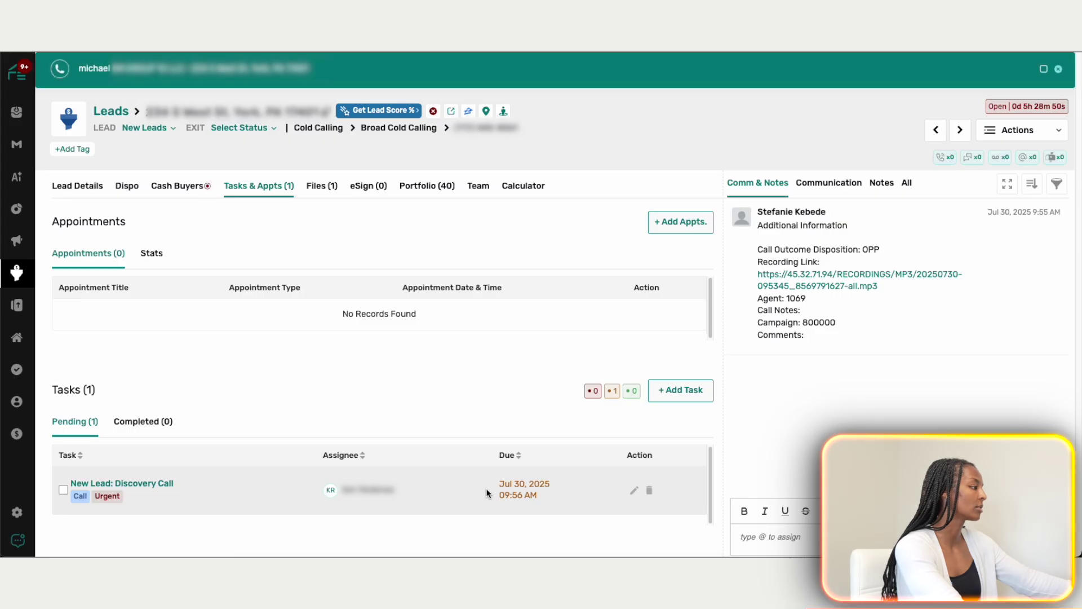
pyautogui.click(150, 132)
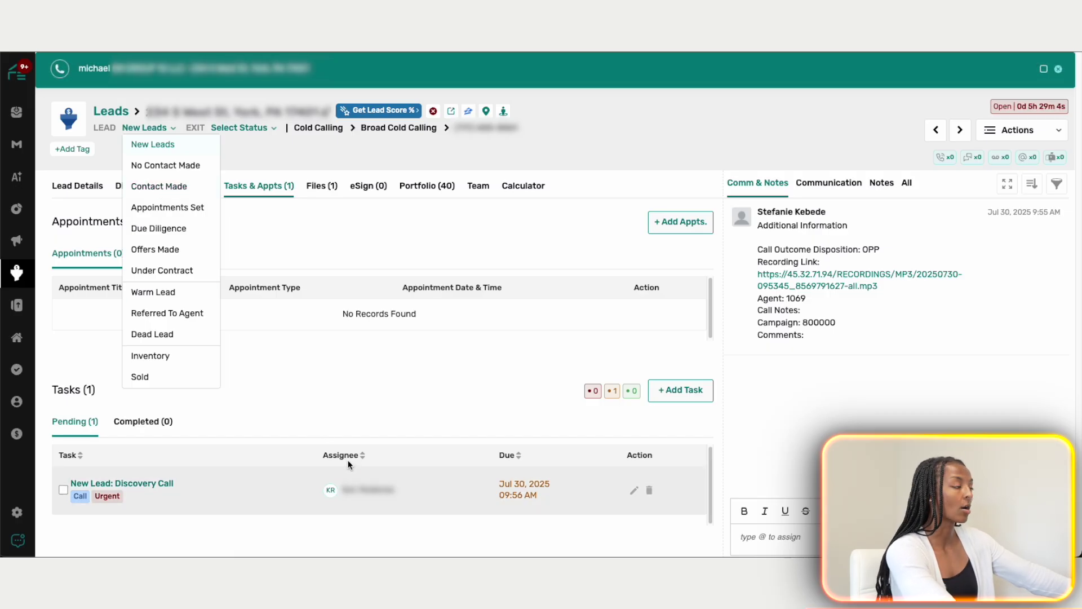
pyautogui.click(393, 386)
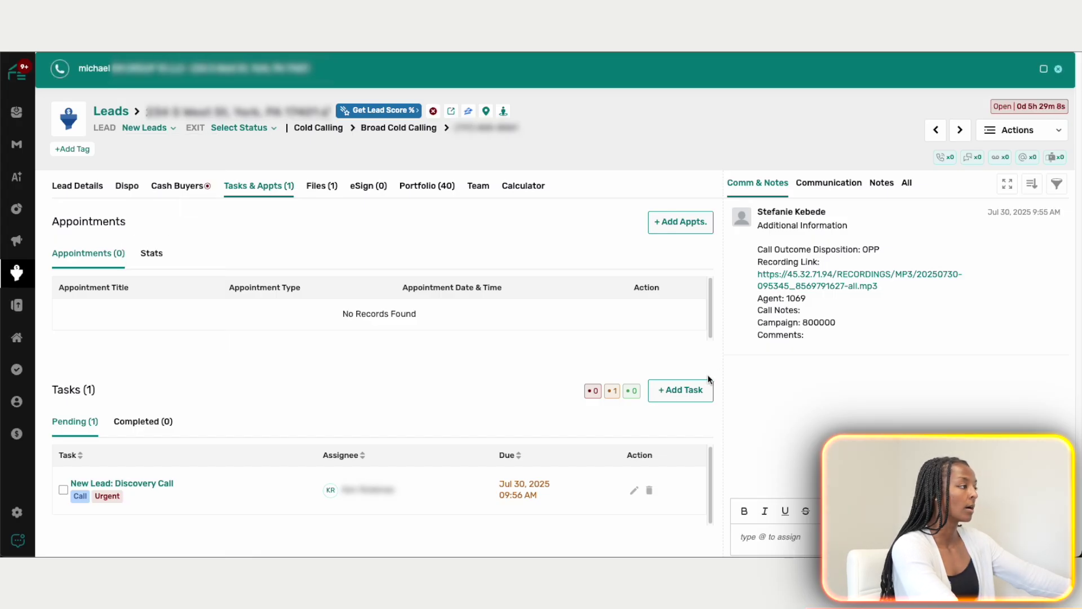
# - Start a new lead task for the property and name it "Order an inspection"
pyautogui.click(680, 386)
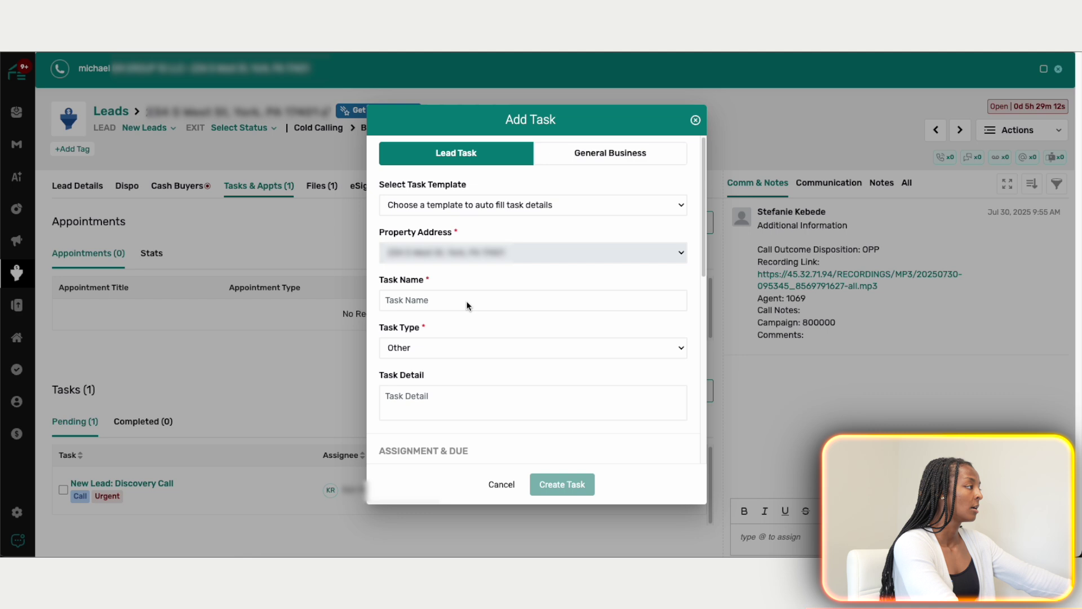
pyautogui.click(472, 305)
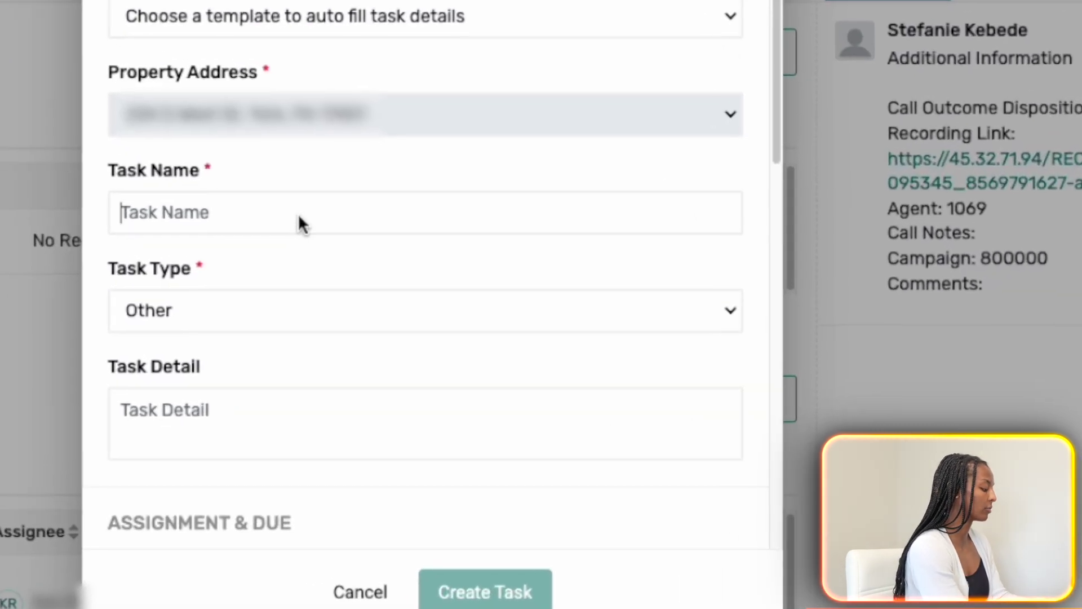
pyautogui.write('W')
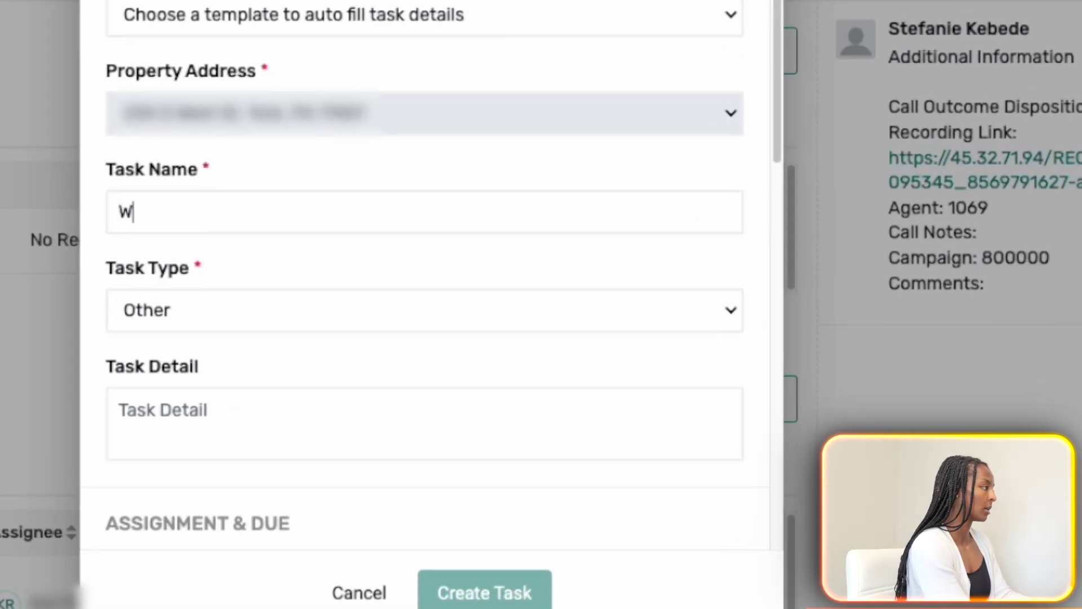
pyautogui.press('BackSpace')
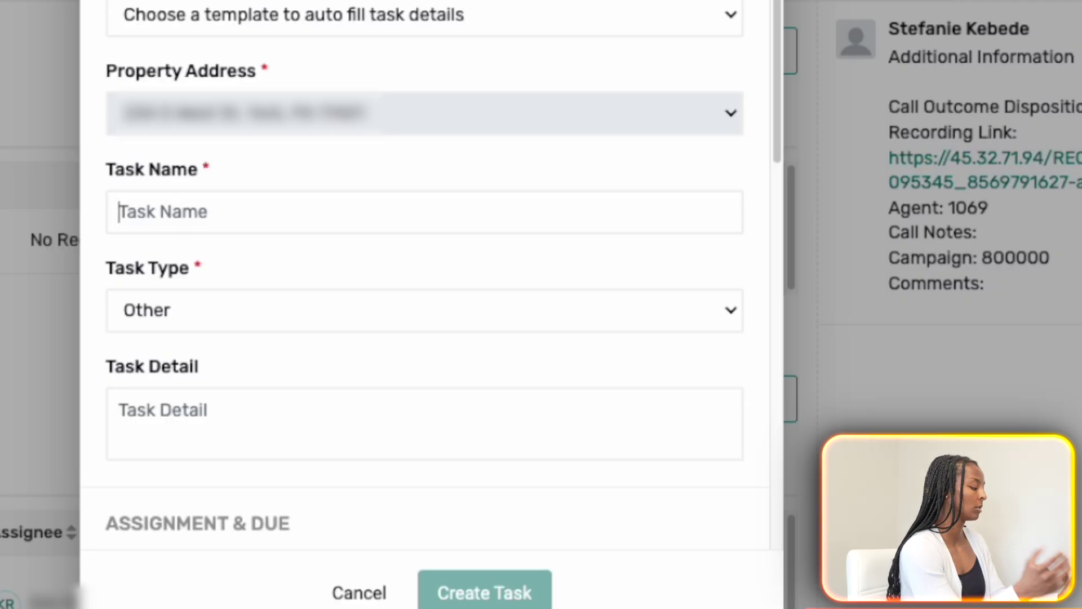
pyautogui.write('Order an inspection')
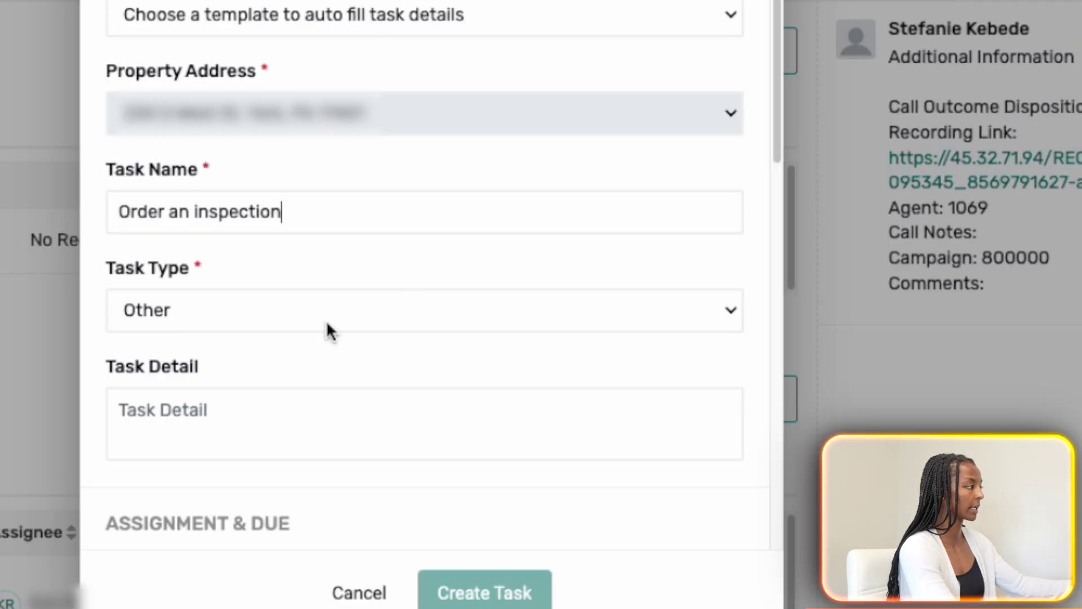
# - Set the new task's type to Due Diligence
pyautogui.click(325, 317)
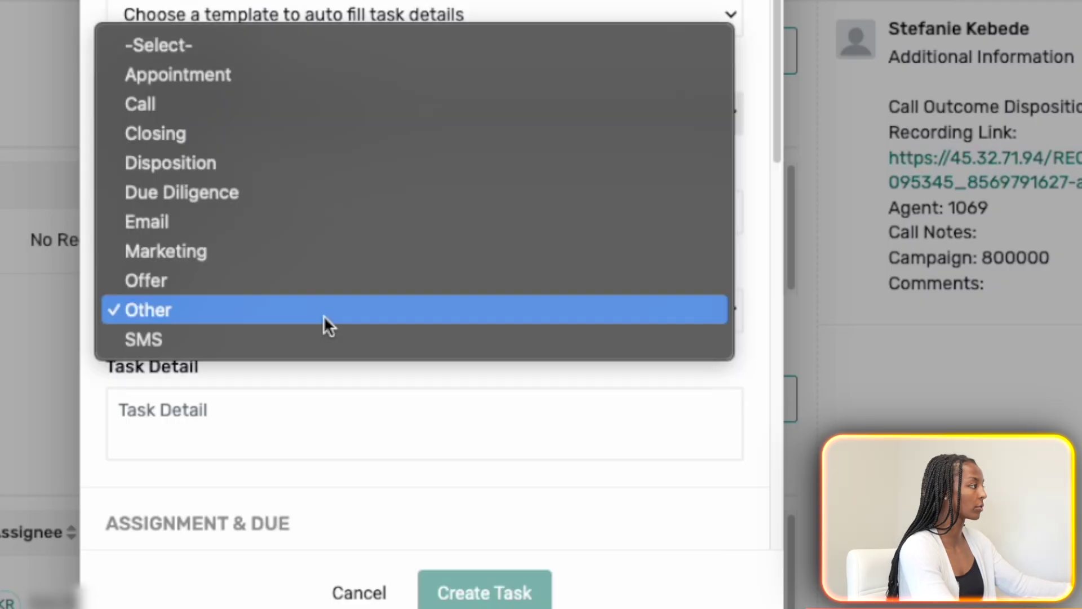
pyautogui.click(310, 188)
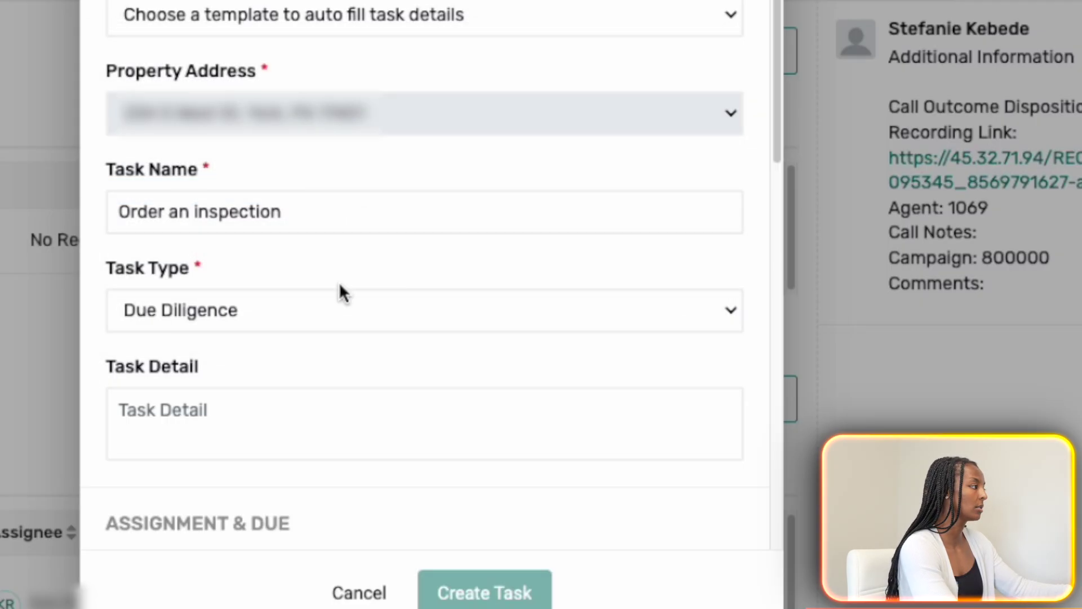
pyautogui.click(273, 308)
pyautogui.click(207, 433)
pyautogui.click(226, 310)
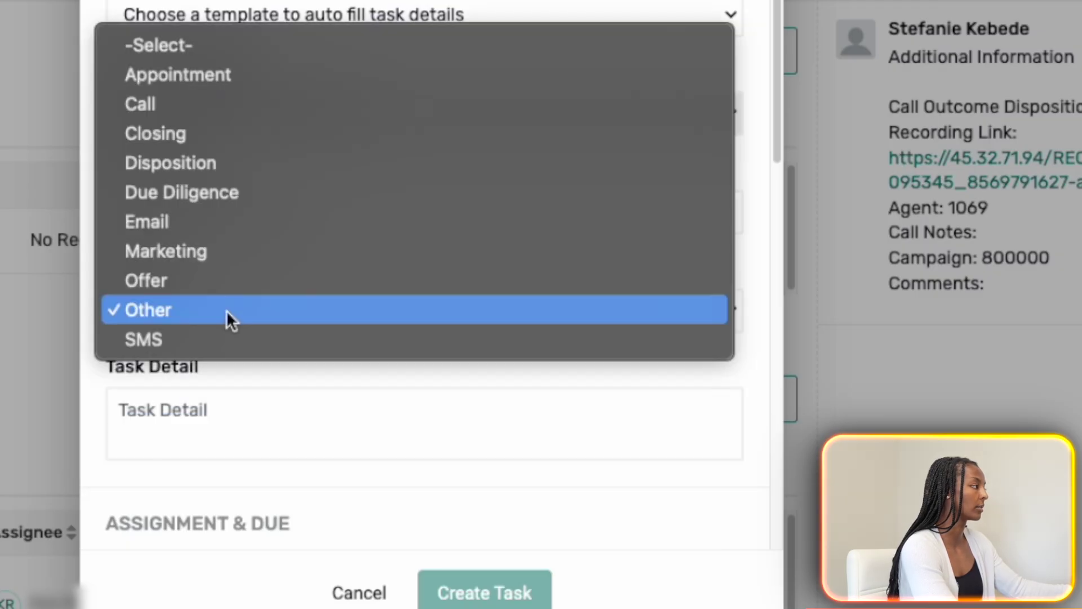
pyautogui.click(261, 194)
# - Check which roles the task can be assigned to and set its priority to Urgent Priority
pyautogui.scroll(-5, 335, 454)
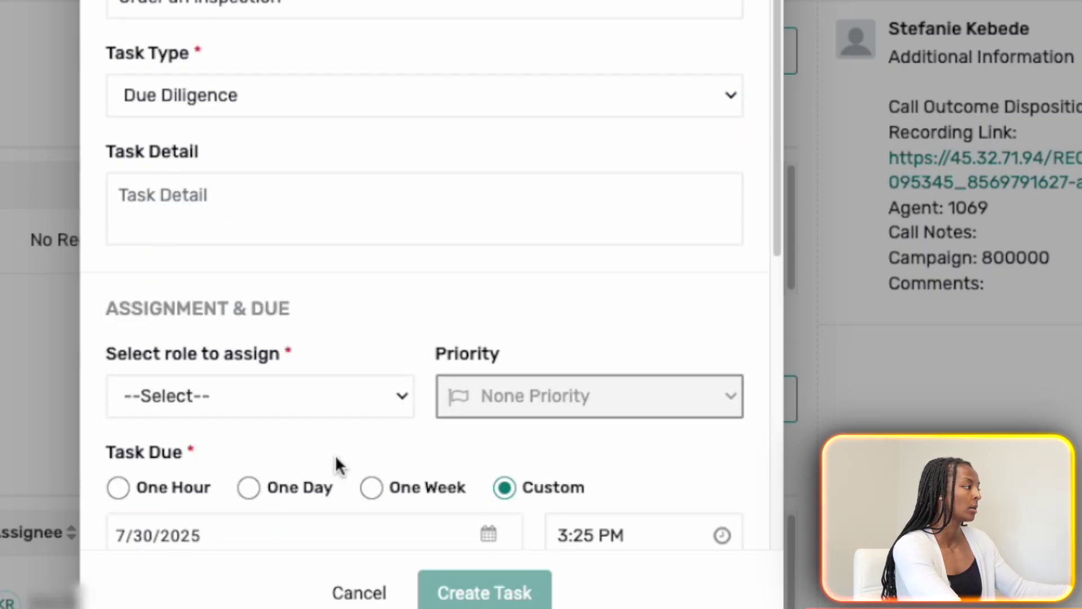
pyautogui.click(282, 325)
pyautogui.click(289, 312)
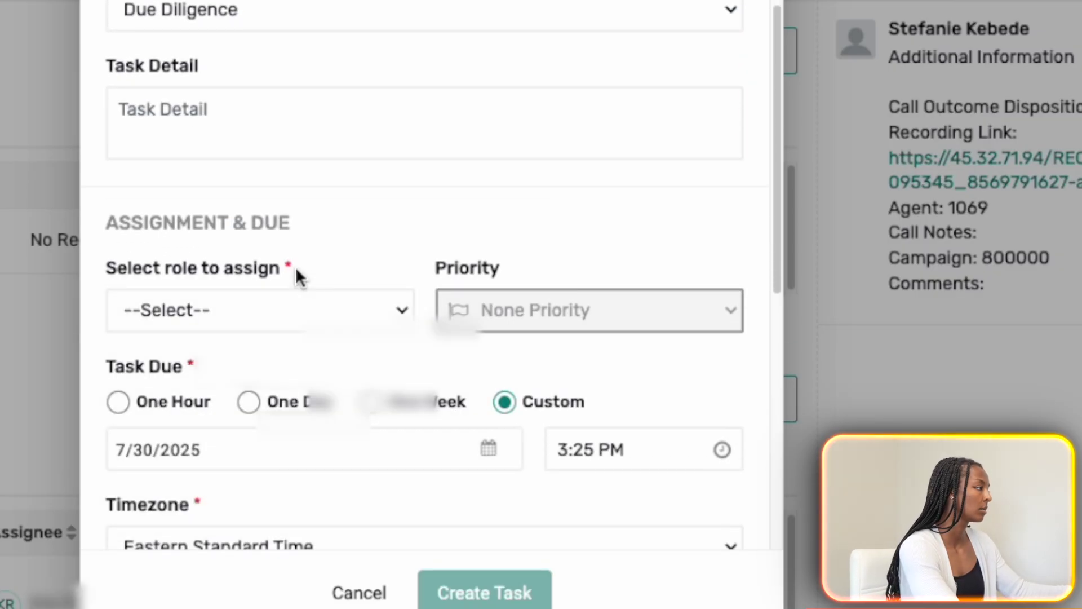
pyautogui.click(293, 308)
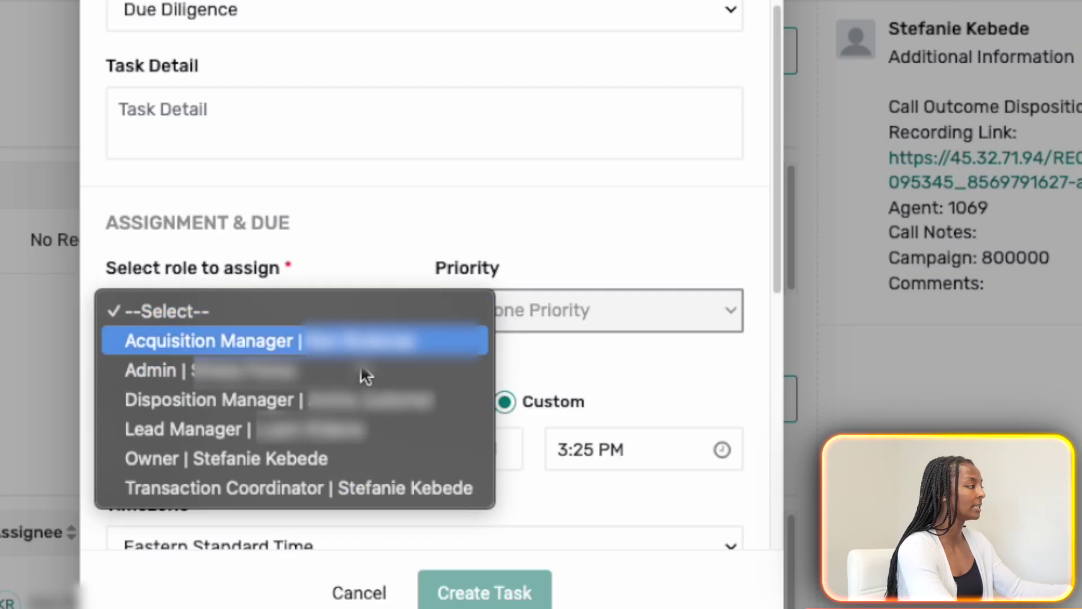
pyautogui.click(381, 258)
pyautogui.click(519, 309)
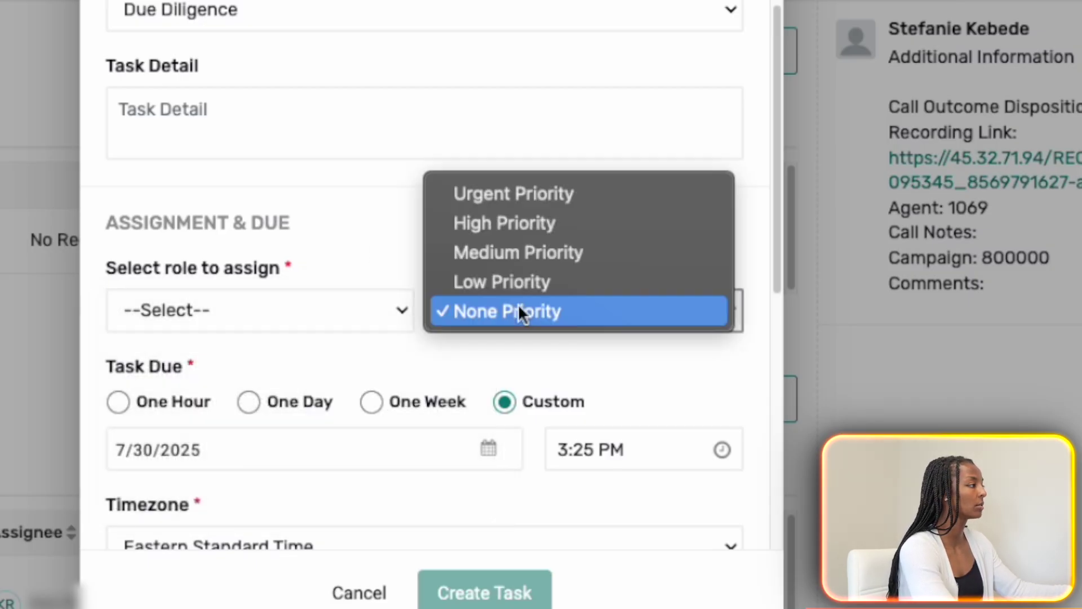
pyautogui.click(519, 196)
# - Set the task's custom due date to 7/31/2025
pyautogui.scroll(-4, 335, 451)
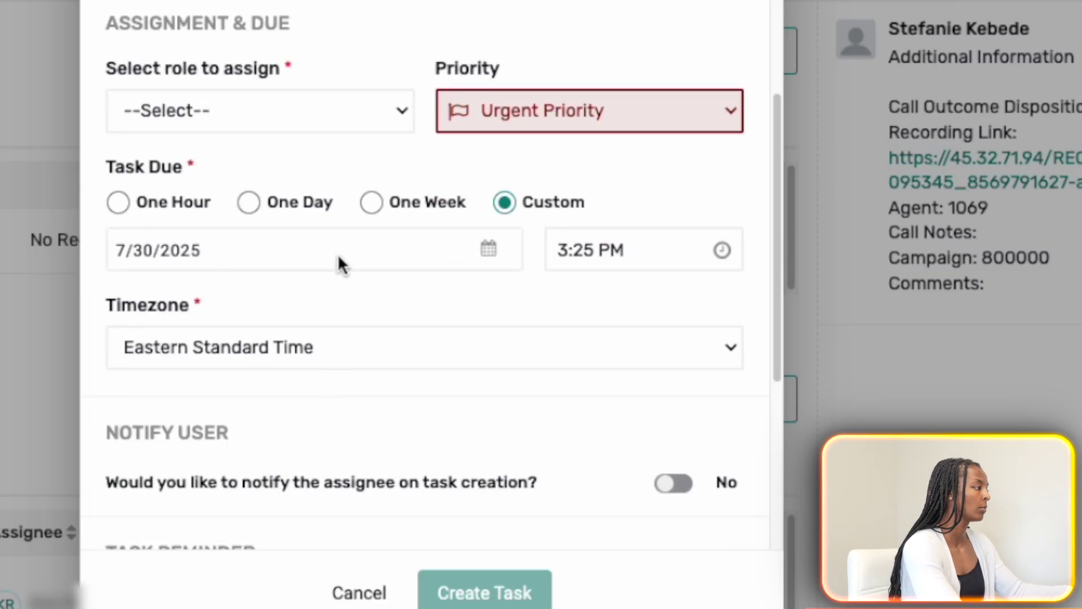
pyautogui.click(337, 253)
pyautogui.click(380, 302)
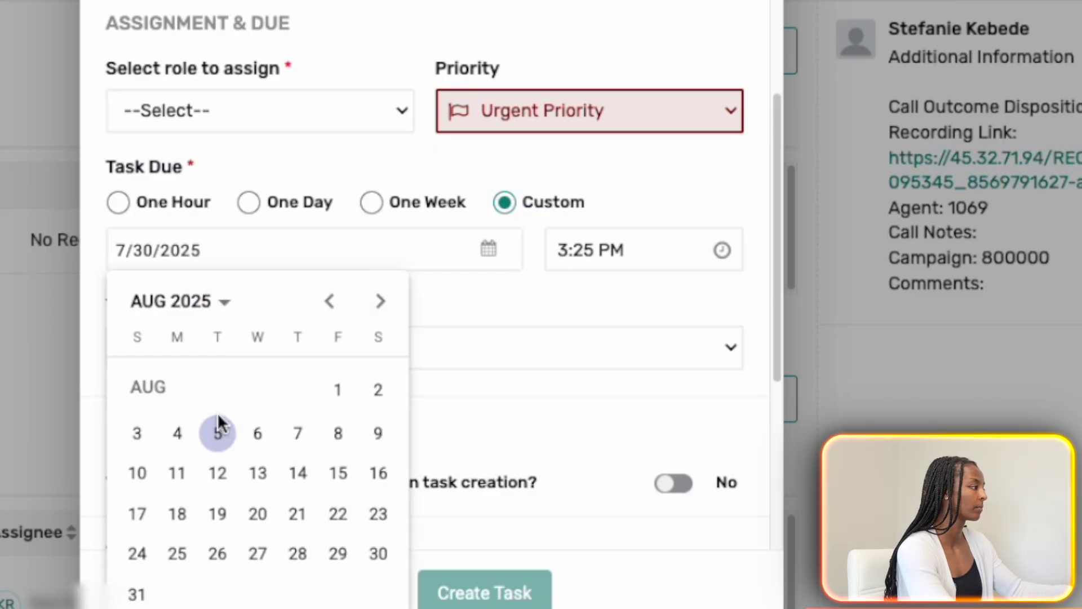
pyautogui.click(330, 301)
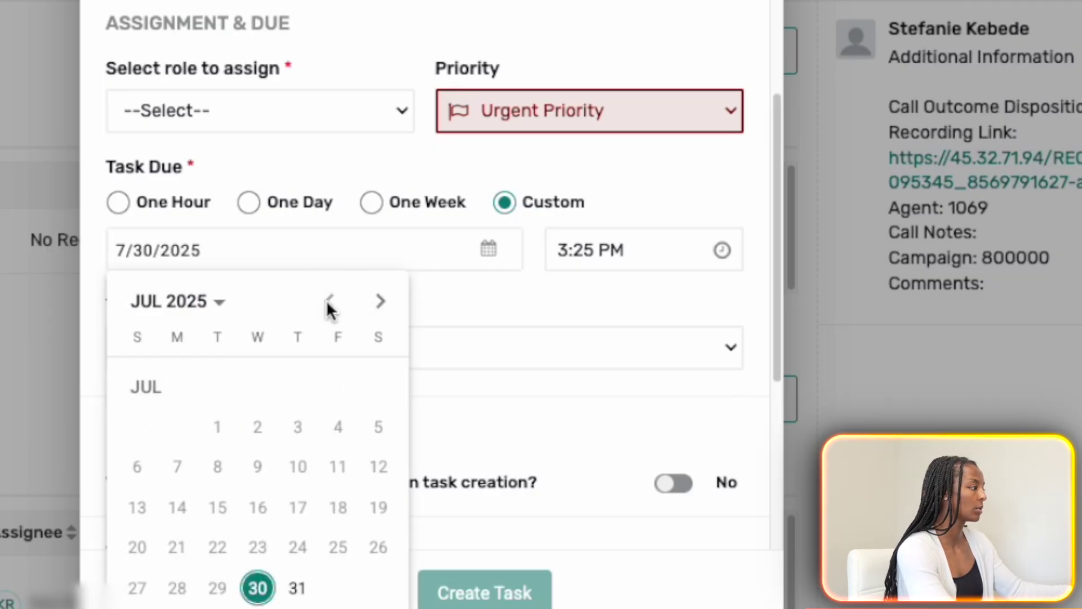
pyautogui.click(298, 589)
# - Look over the task's notification, reminder and repeat options, and close the task form without creating the task
pyautogui.scroll(-5, 471, 381)
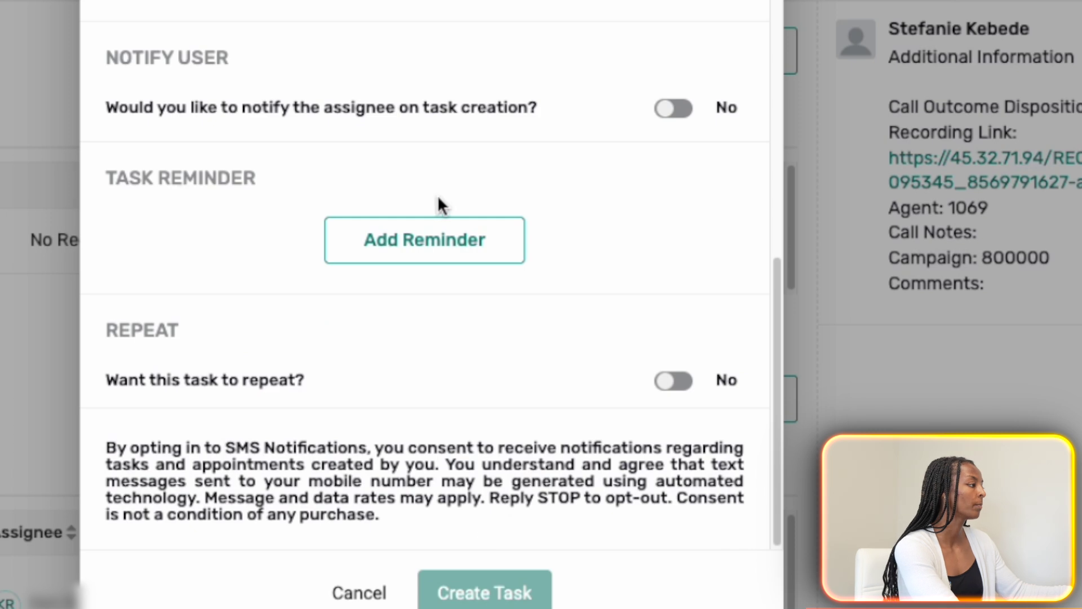
pyautogui.scroll(4, 458, 265)
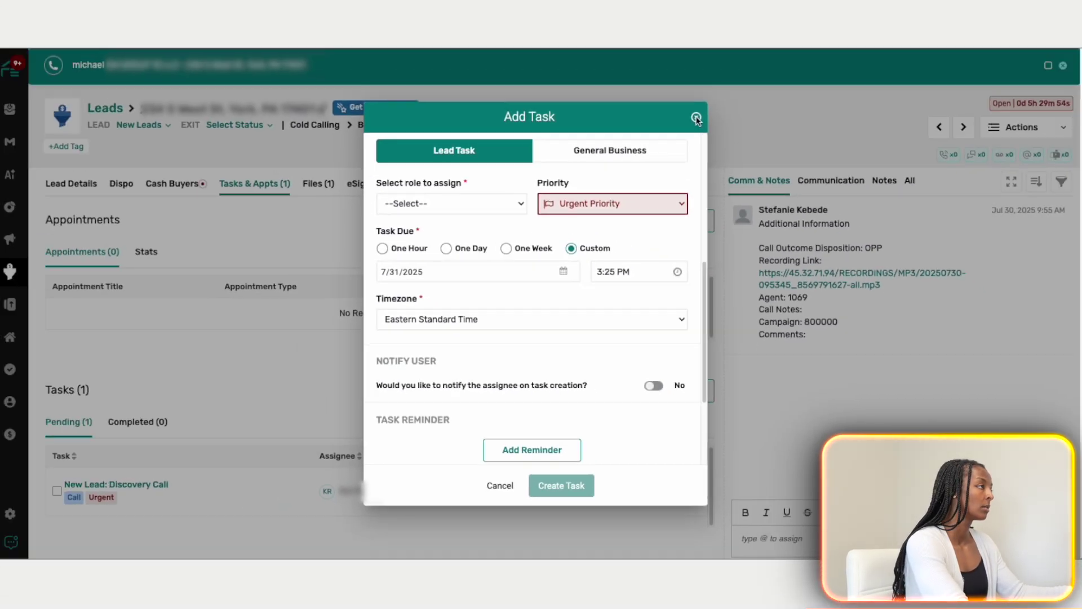
pyautogui.press('Escape')
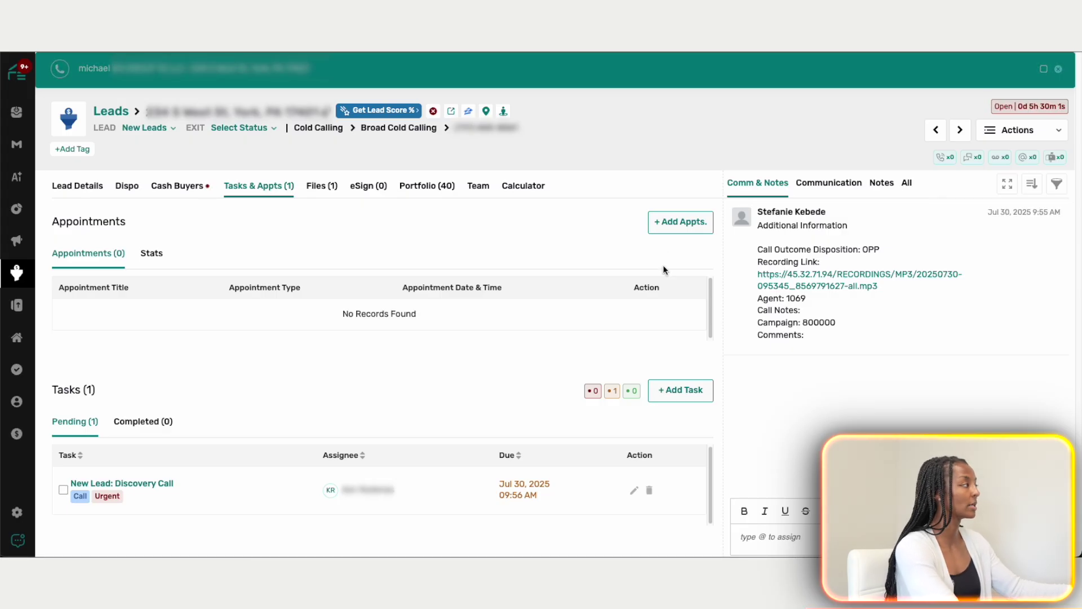
# - Check the pipeline statuses that can be assigned to the new lead
pyautogui.click(164, 129)
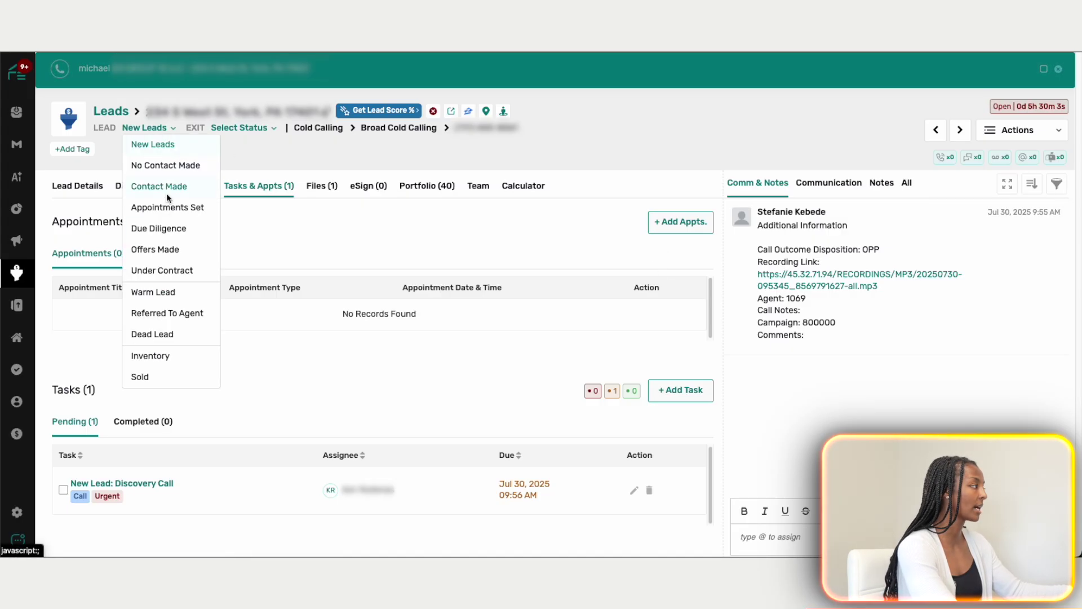
pyautogui.click(310, 224)
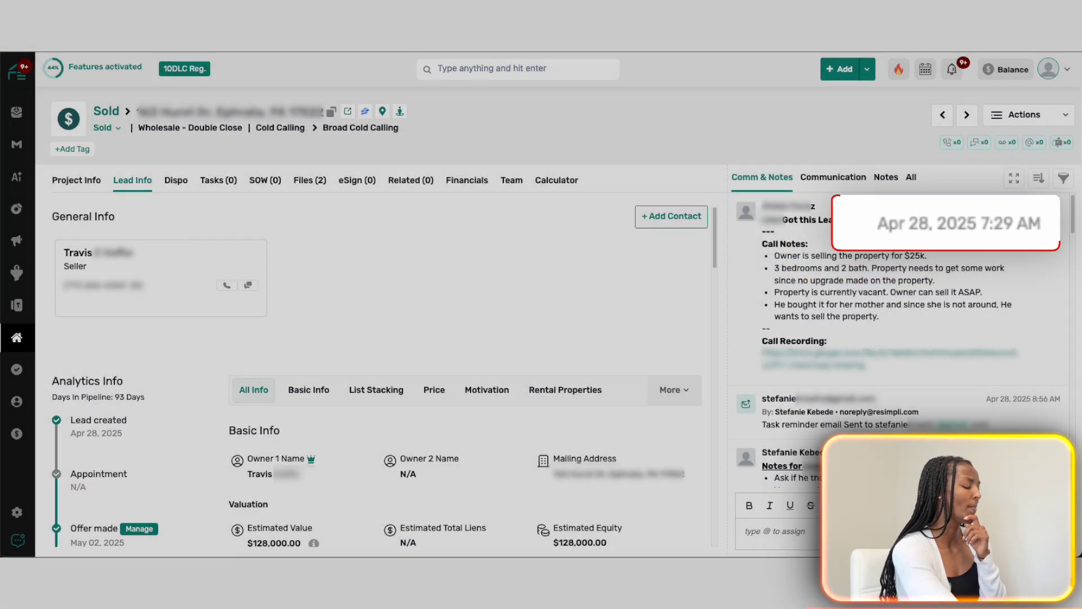
# - Examine the sold property's communication timeline from its first note to closing, and highlight its Sold stage
pyautogui.scroll(-10, 952, 408)
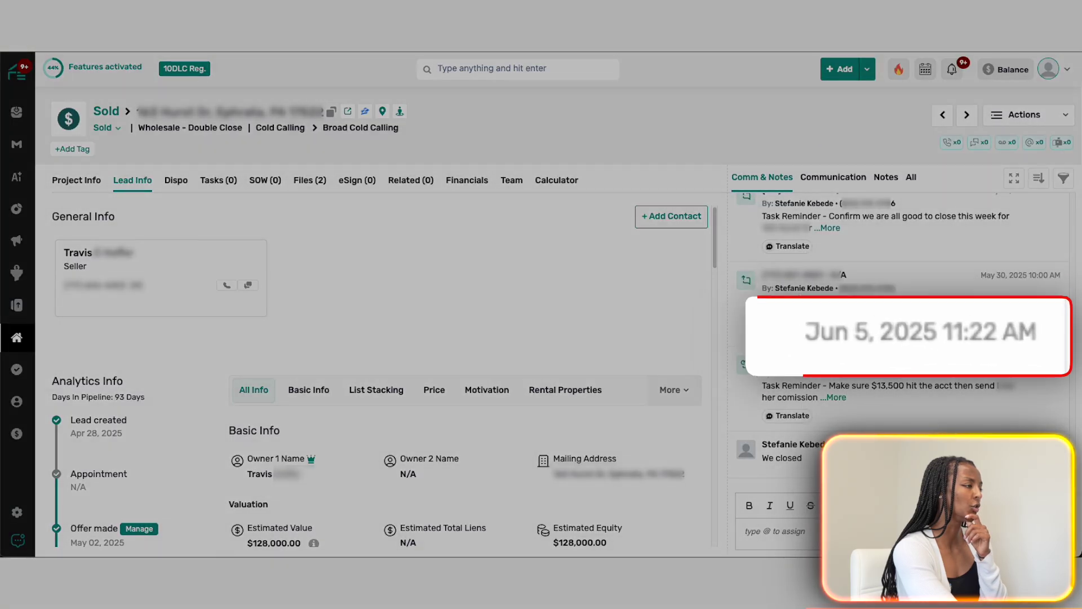
pyautogui.scroll(10, 925, 366)
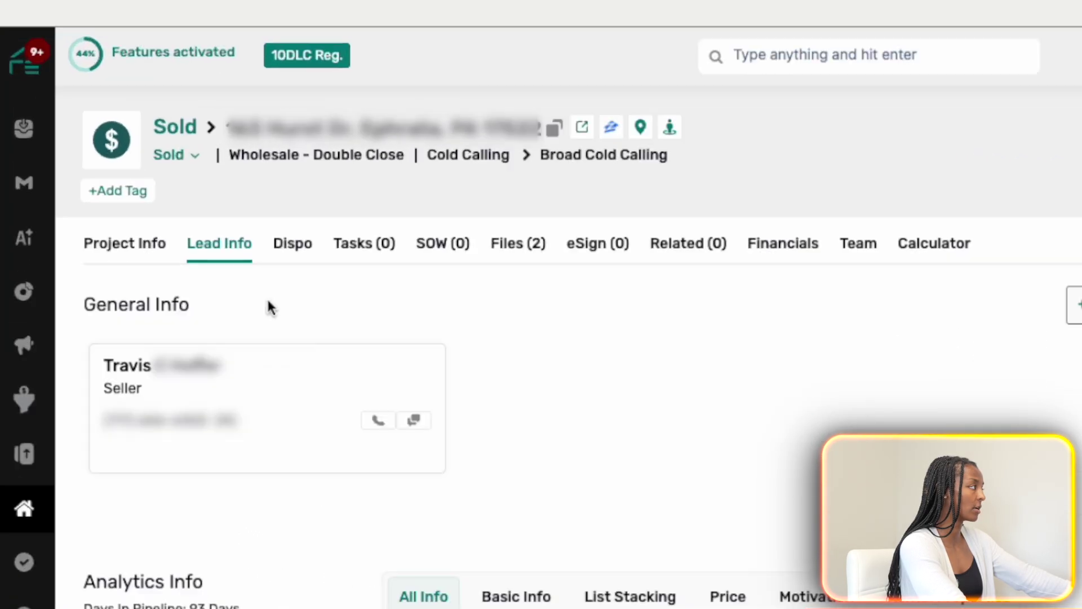
pyautogui.doubleClick(195, 133)
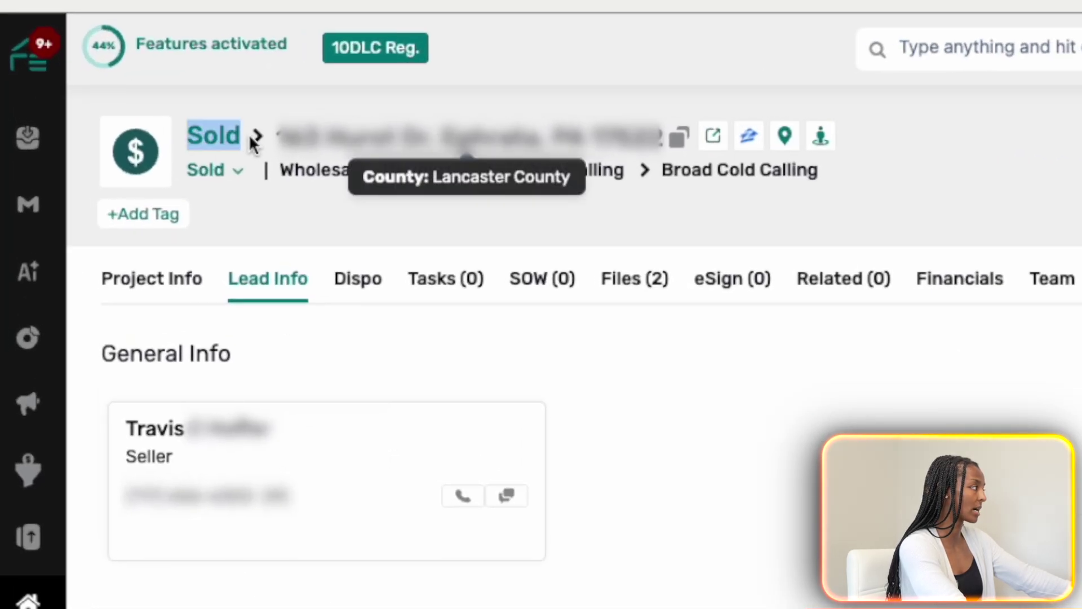
pyautogui.click(361, 212)
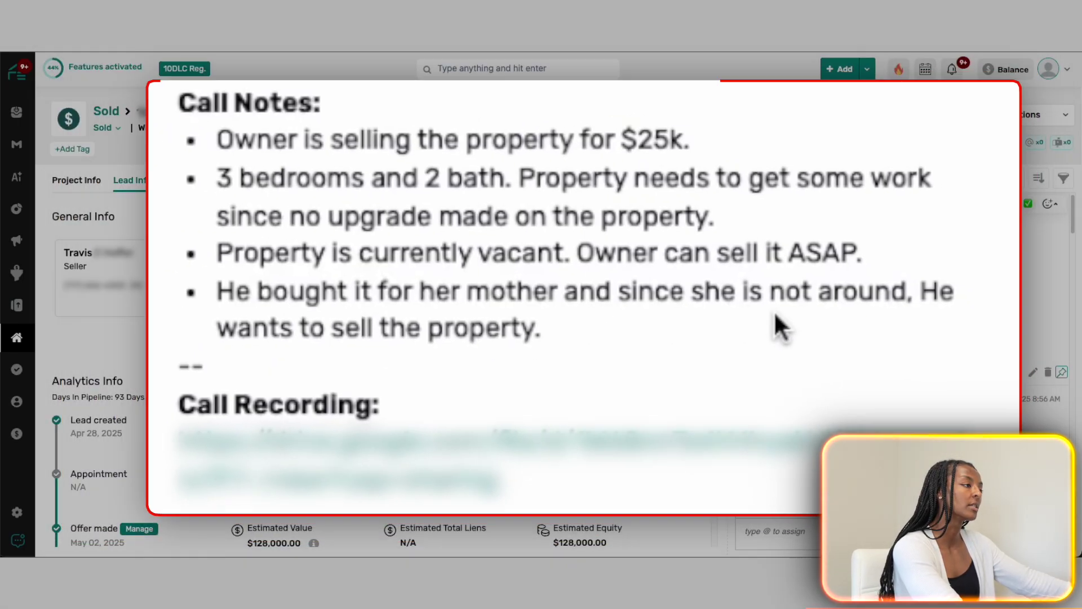
# - Read the sold deal's history from the call notes through the appointment entries to the offer strategy note
pyautogui.scroll(-3, 892, 325)
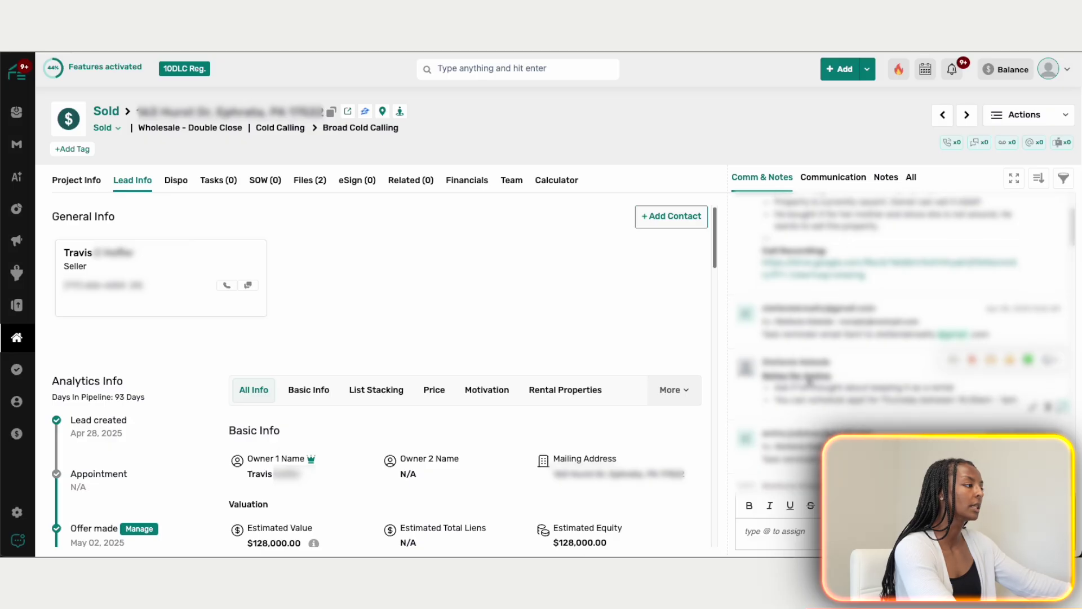
pyautogui.scroll(-2, 880, 335)
pyautogui.scroll(-2, 848, 332)
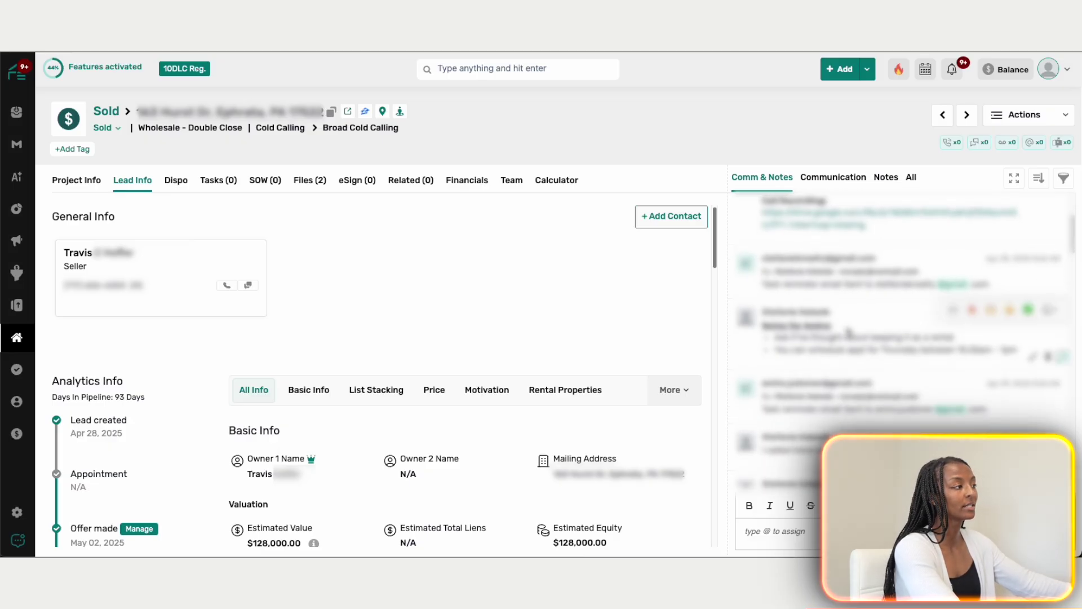
pyautogui.scroll(-2, 869, 333)
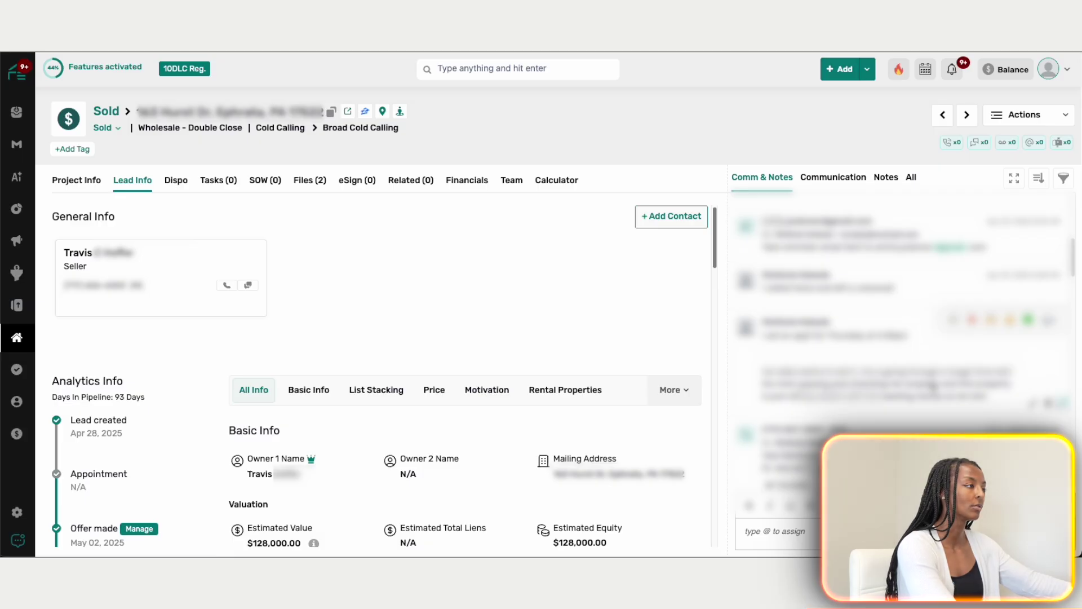
pyautogui.scroll(-2, 958, 360)
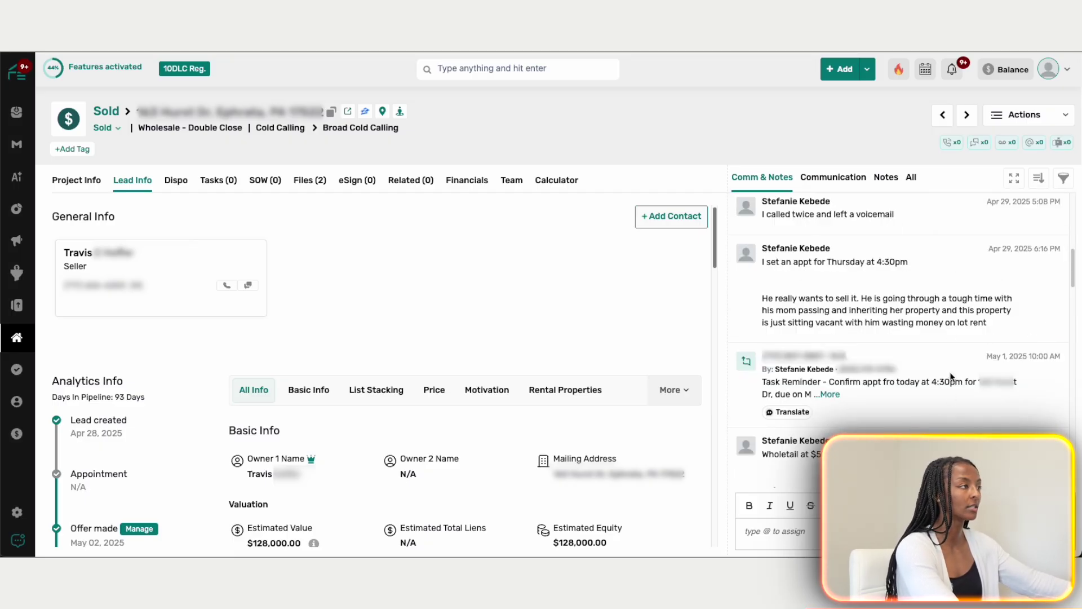
pyautogui.scroll(-3, 911, 319)
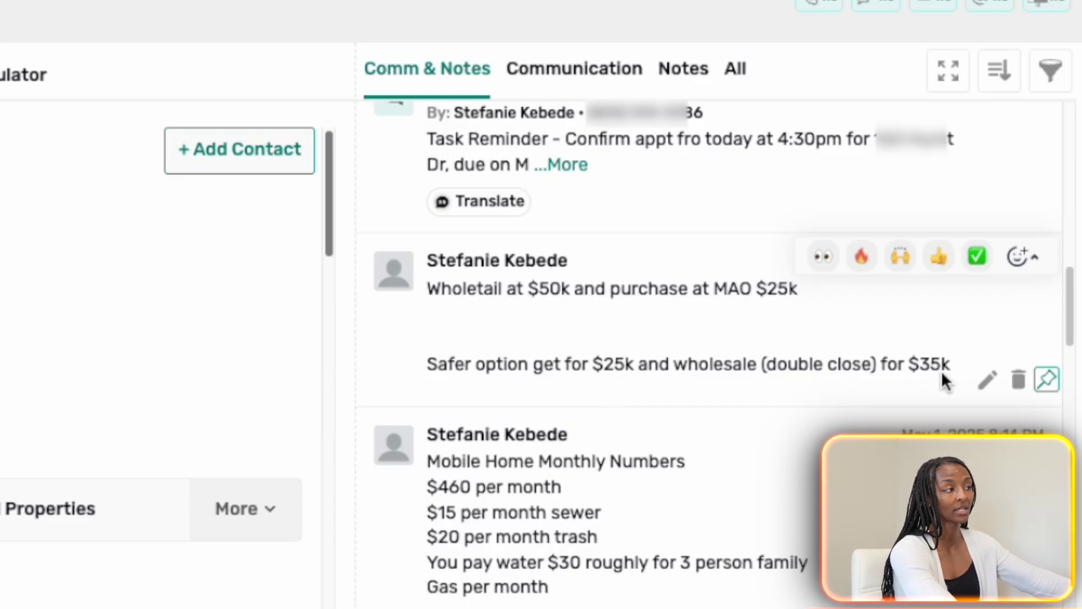
# - Highlight the words "Wholetail" and "wholesale" in the offer strategy note to compare the two exit options
pyautogui.moveTo(503, 287); pyautogui.dragTo(429, 289)
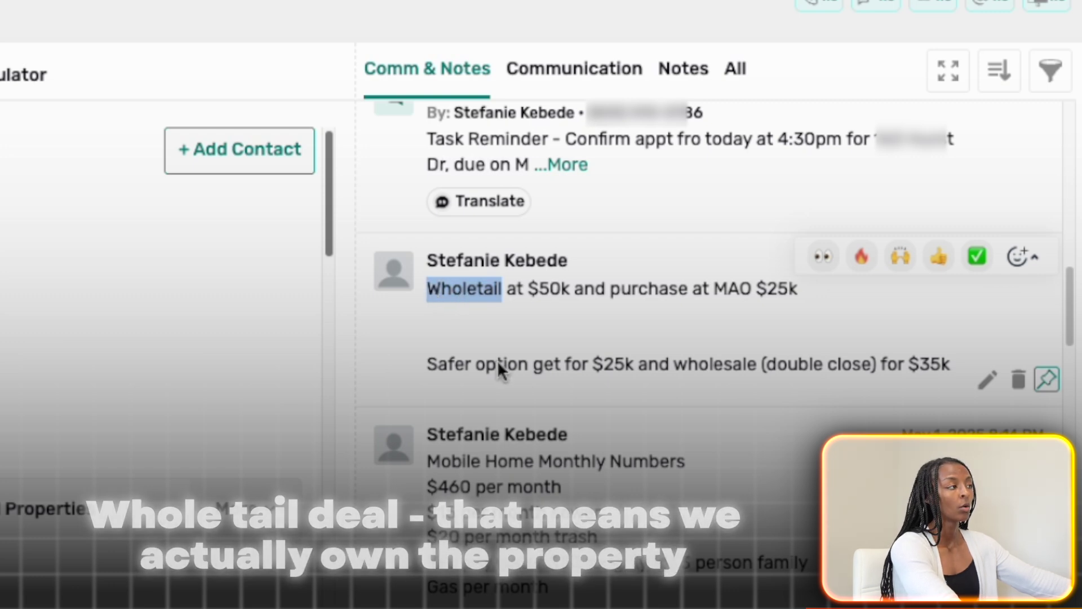
pyautogui.moveTo(754, 364); pyautogui.dragTo(681, 364)
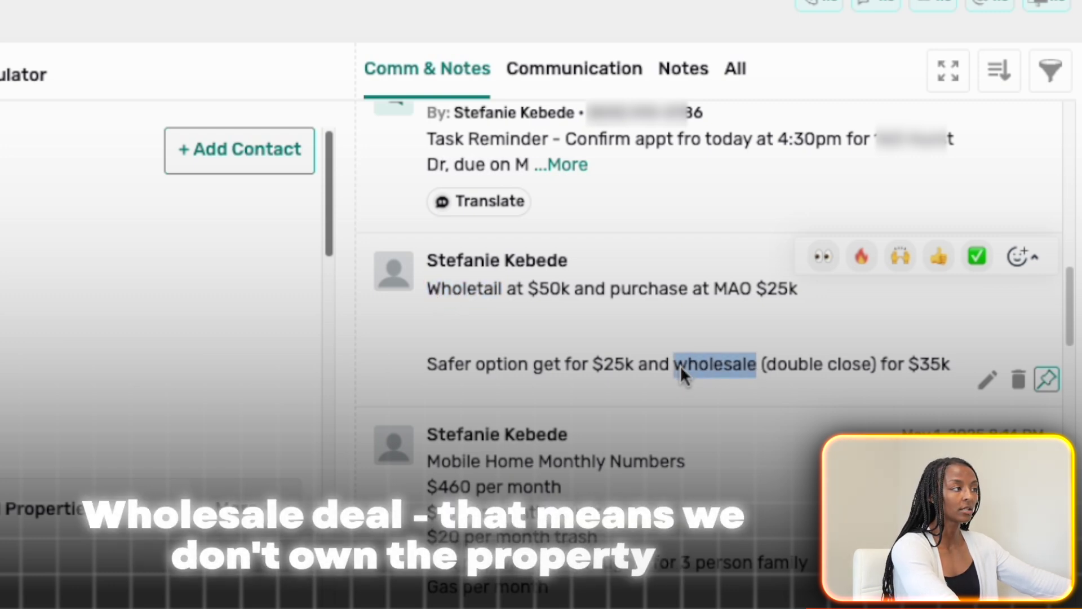
pyautogui.click(758, 371)
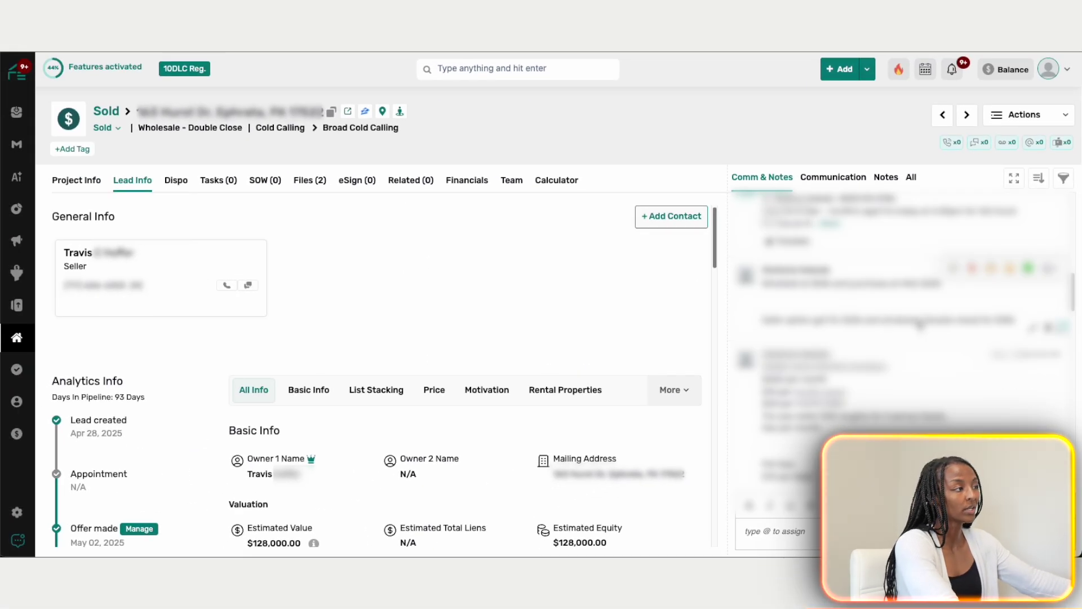
# - Open the sold deal's tasks and appointments, and read its notes through to the under-contract terms
pyautogui.scroll(-2, 902, 338)
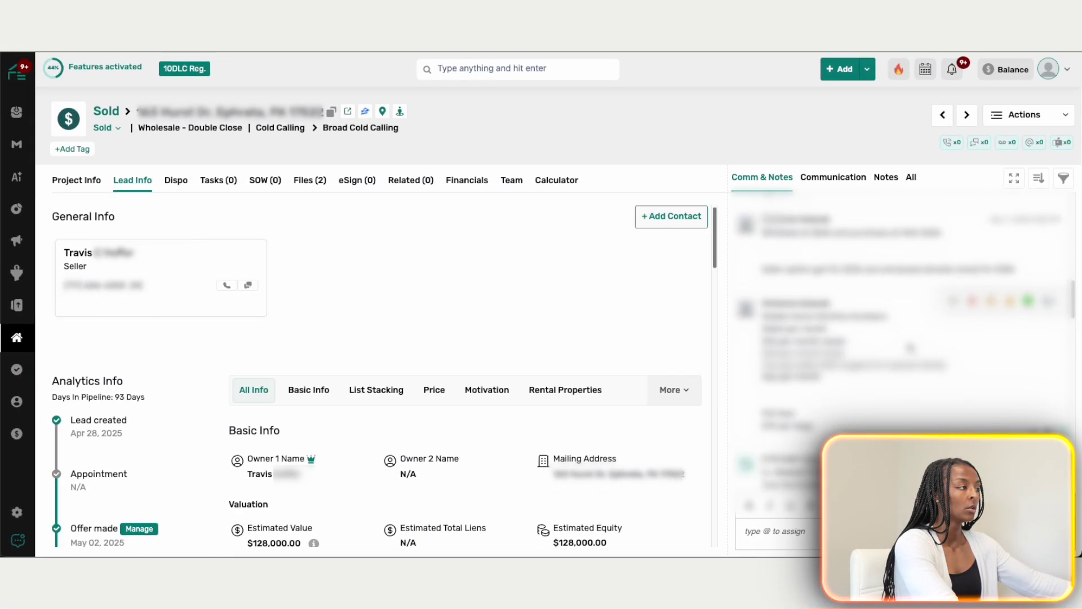
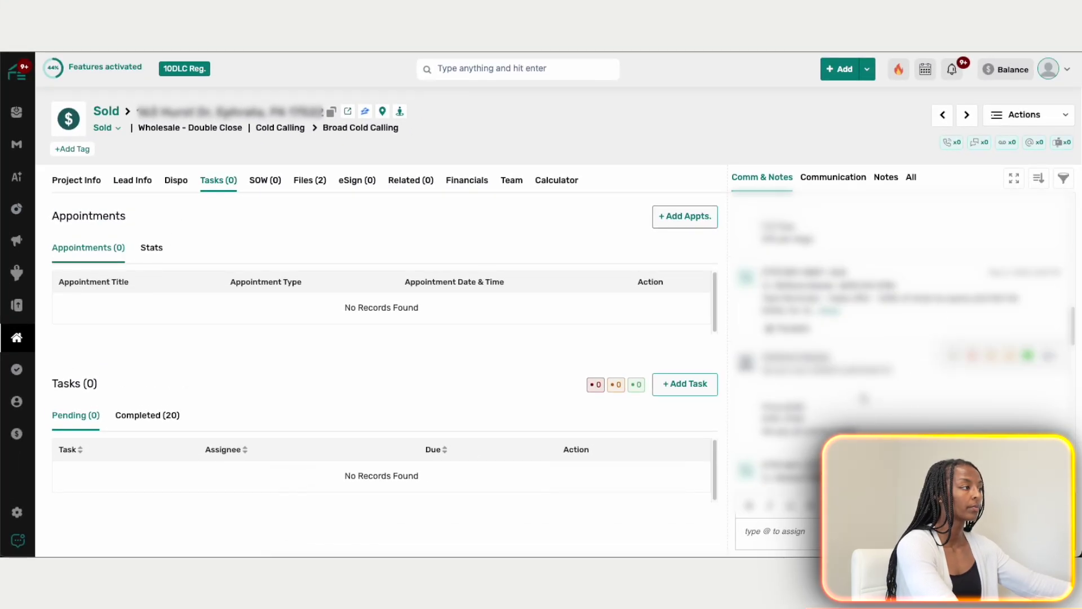
pyautogui.scroll(-1, 902, 338)
pyautogui.scroll(-1, 775, 329)
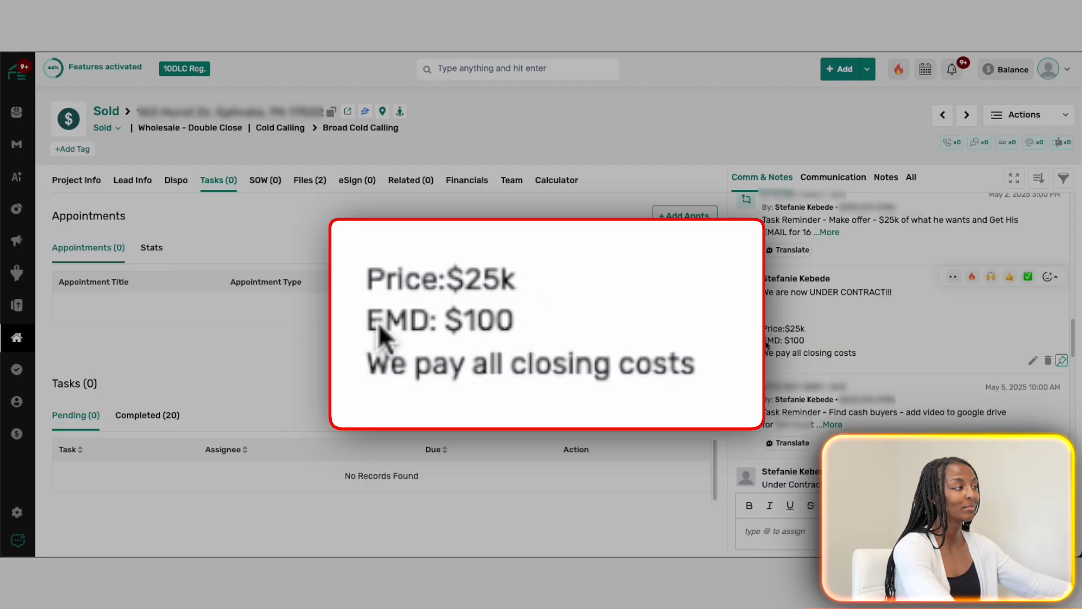
# - Highlight the price and EMD terms in the under-contract note, and the "Put out Price" line in the pricing note
pyautogui.moveTo(805, 340); pyautogui.dragTo(767, 279)
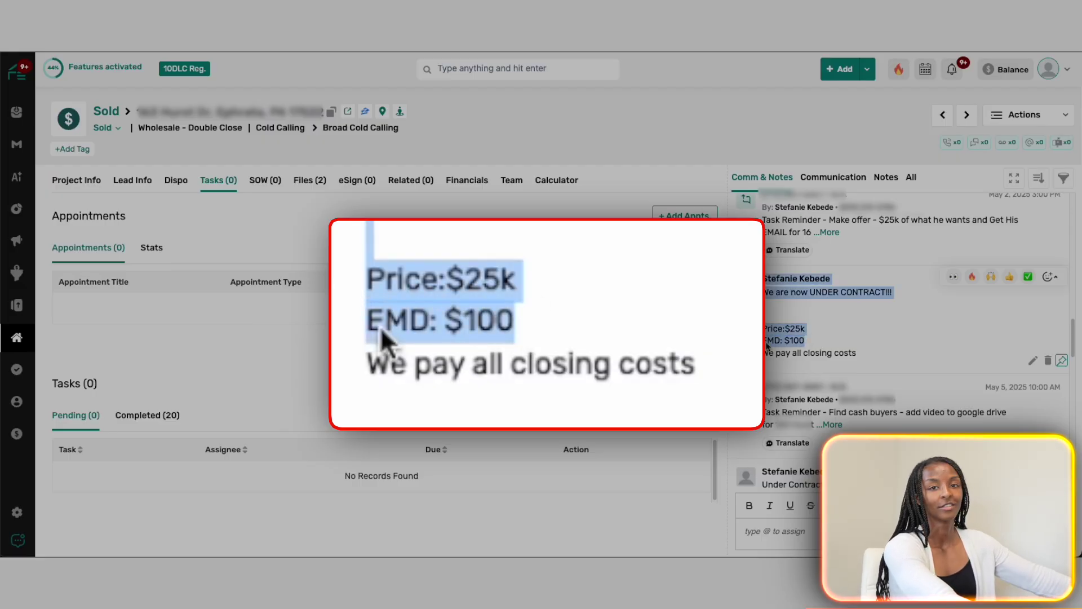
pyautogui.click(807, 337)
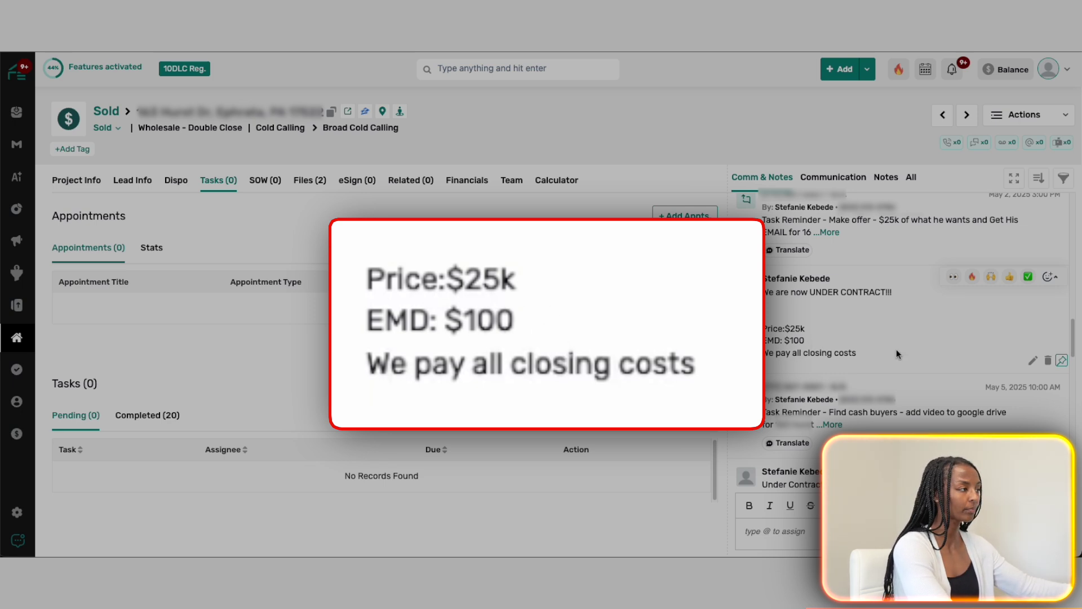
pyautogui.scroll(-3, 911, 389)
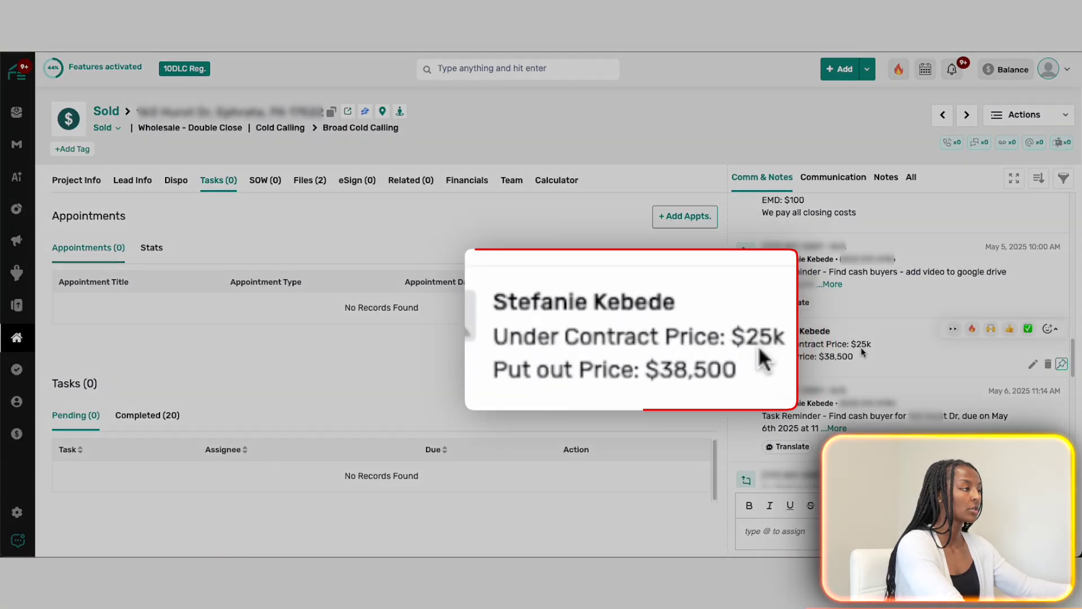
pyautogui.moveTo(762, 357); pyautogui.dragTo(841, 369)
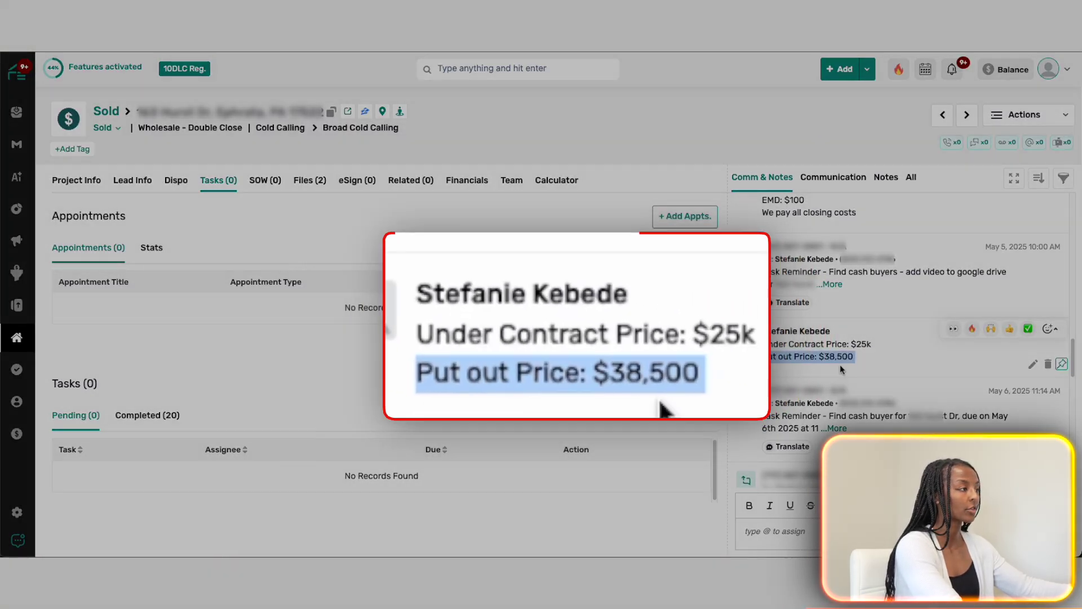
# - Read the deal history from the cash-buyer reminders through the JV agreement note, and highlight the reminder to confirm closing this week
pyautogui.scroll(-2, 845, 360)
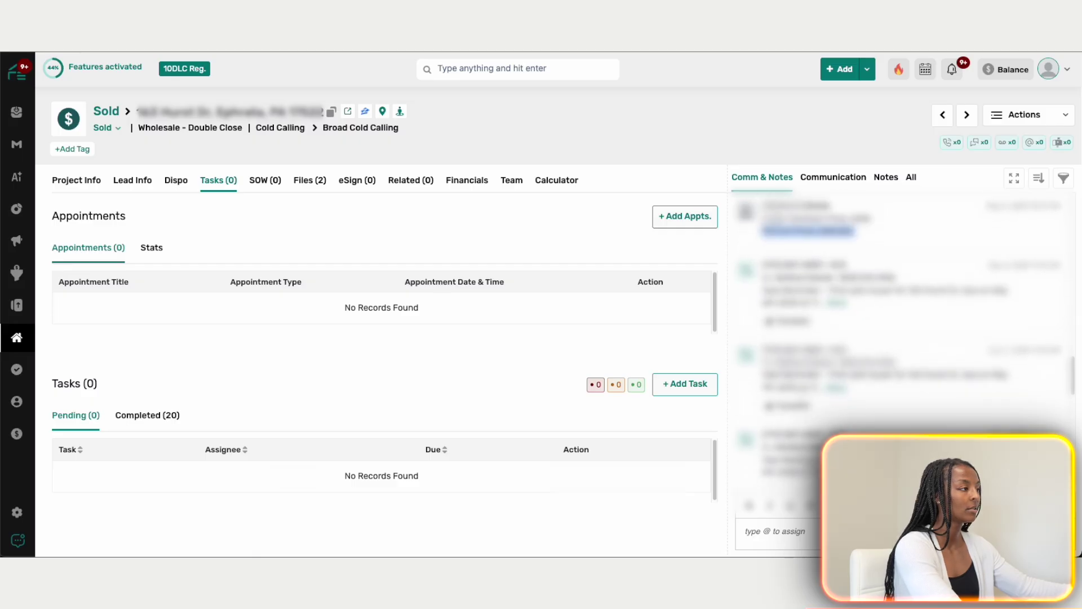
pyautogui.scroll(-1, 923, 277)
pyautogui.scroll(-1, 886, 418)
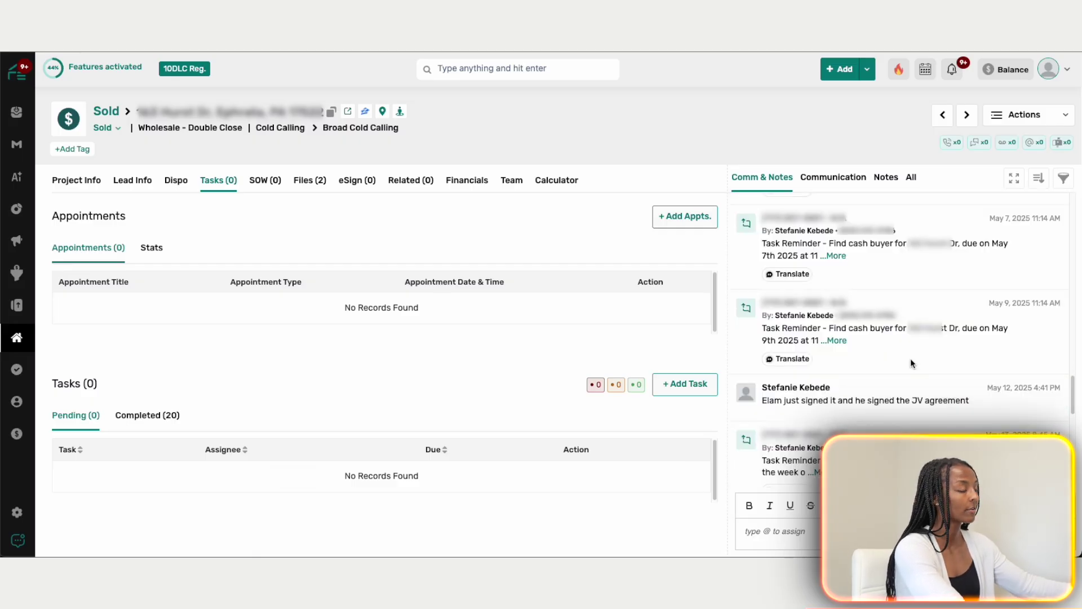
pyautogui.scroll(-3, 883, 270)
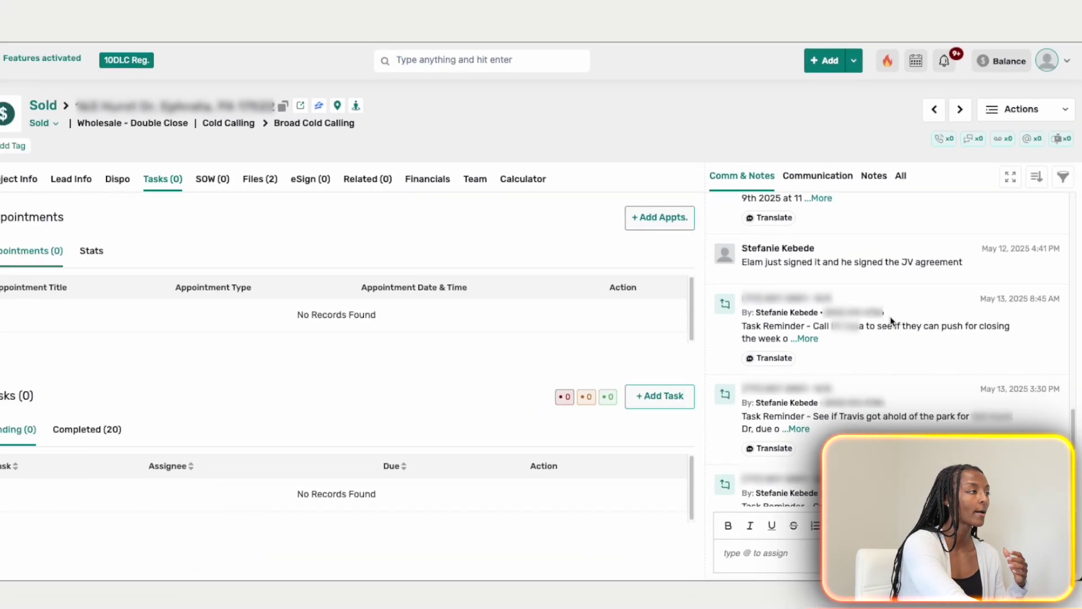
pyautogui.scroll(-1, 861, 375)
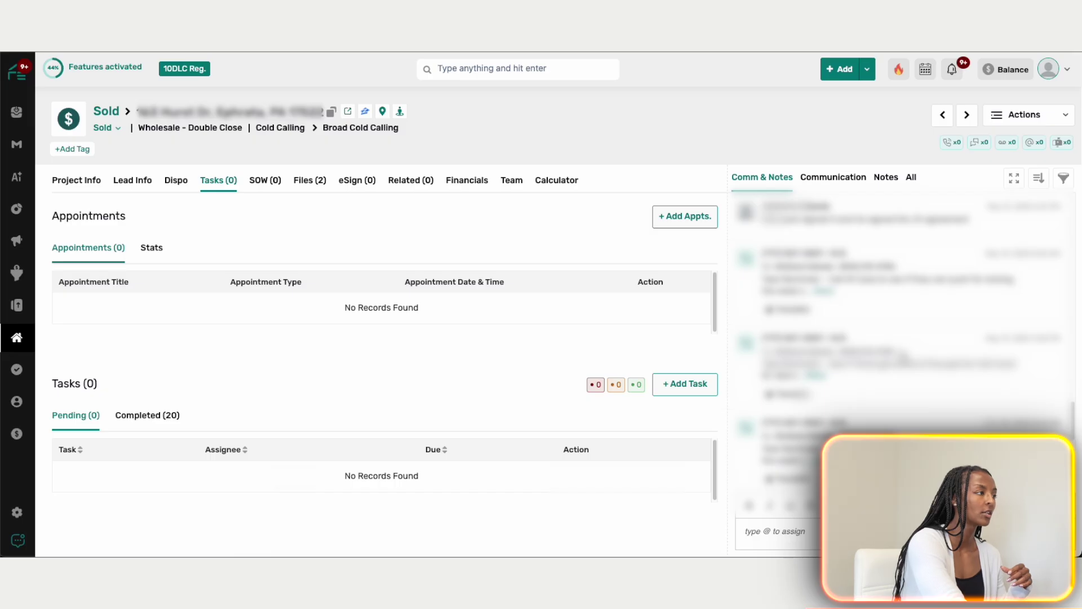
pyautogui.scroll(-1, 903, 375)
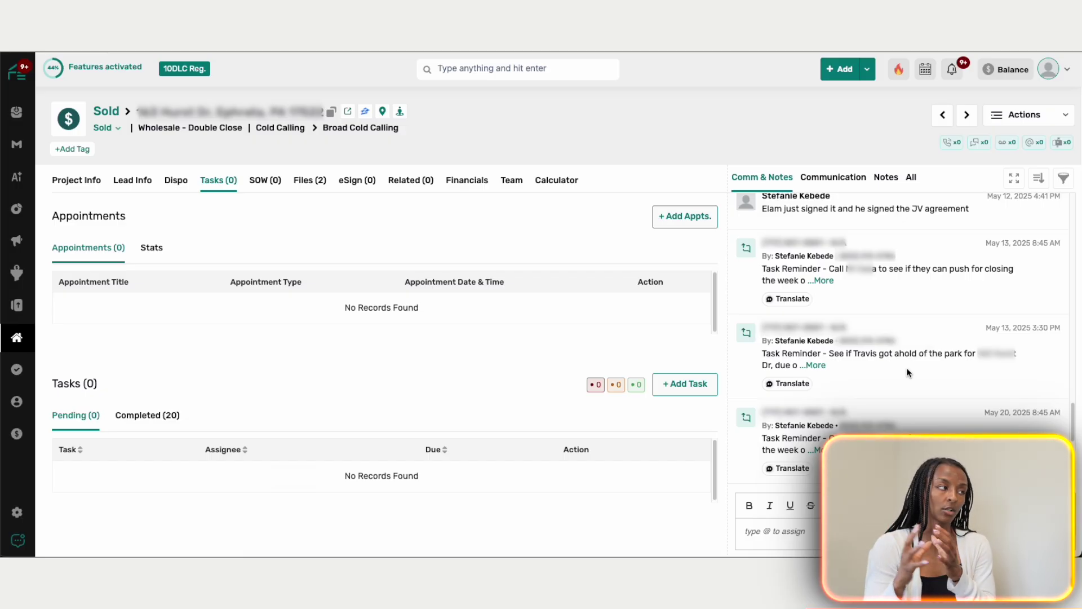
pyautogui.scroll(-1, 955, 357)
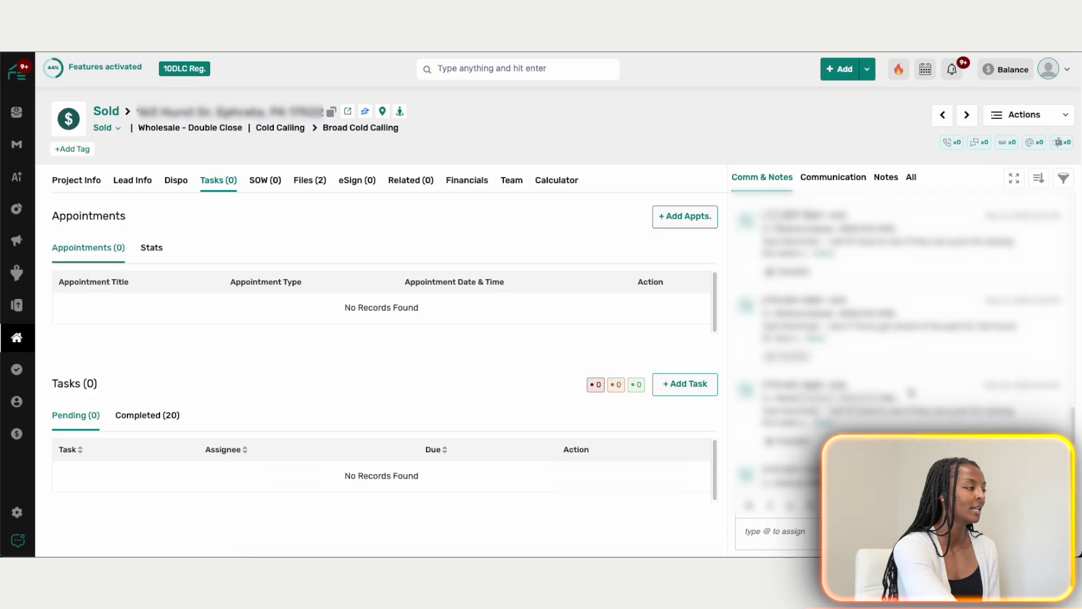
pyautogui.scroll(-1, 911, 393)
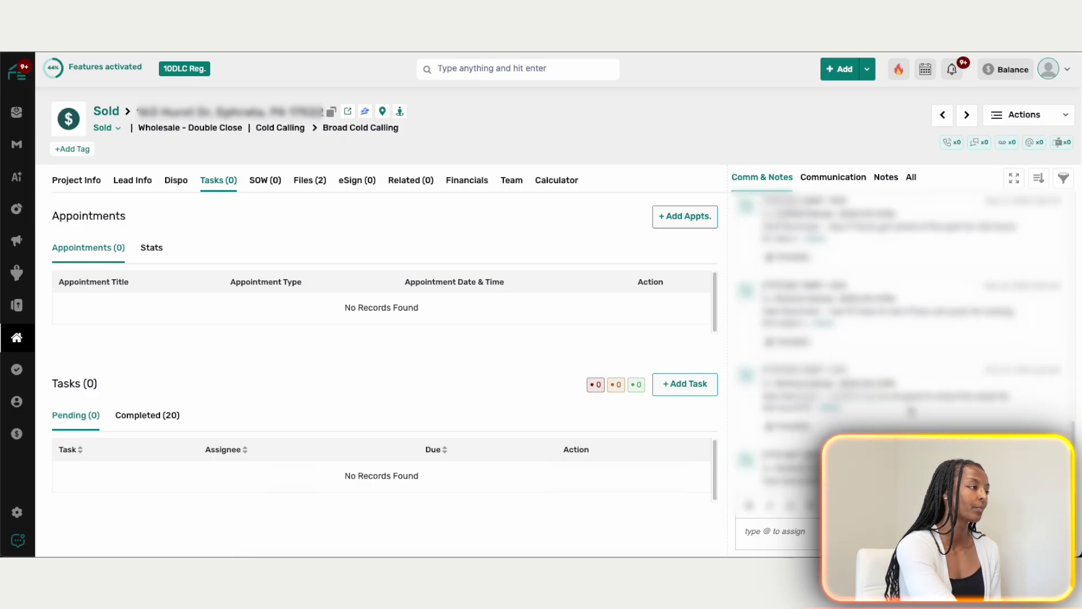
pyautogui.scroll(-2, 911, 401)
pyautogui.moveTo(825, 334); pyautogui.dragTo(1000, 338)
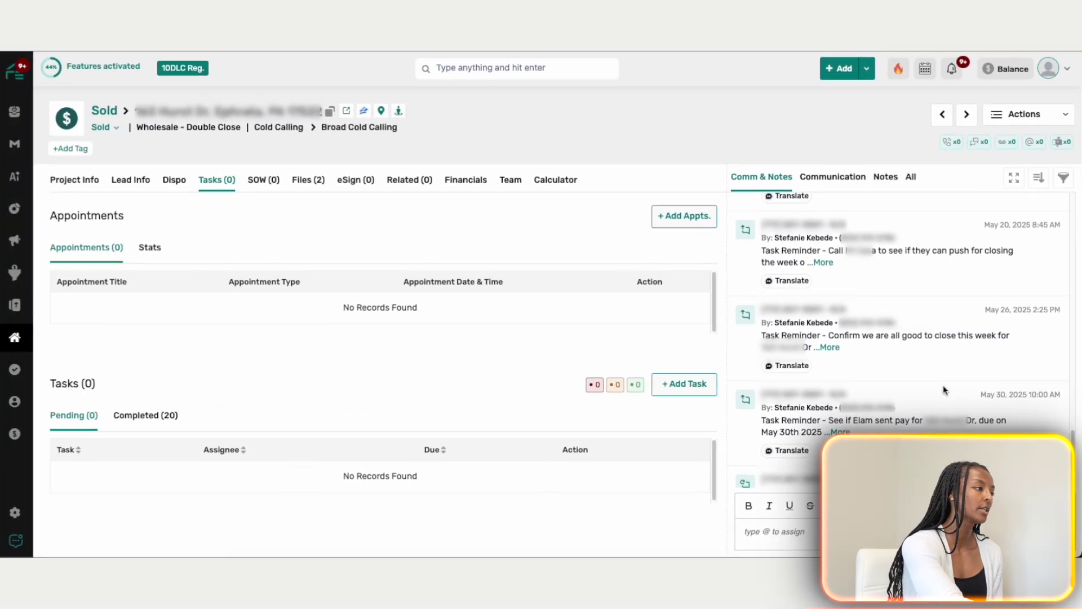
# - Highlight the reminder about the $13,500 payment and commission, and the final "We closed" note, and clear the selection
pyautogui.scroll(-1, 940, 391)
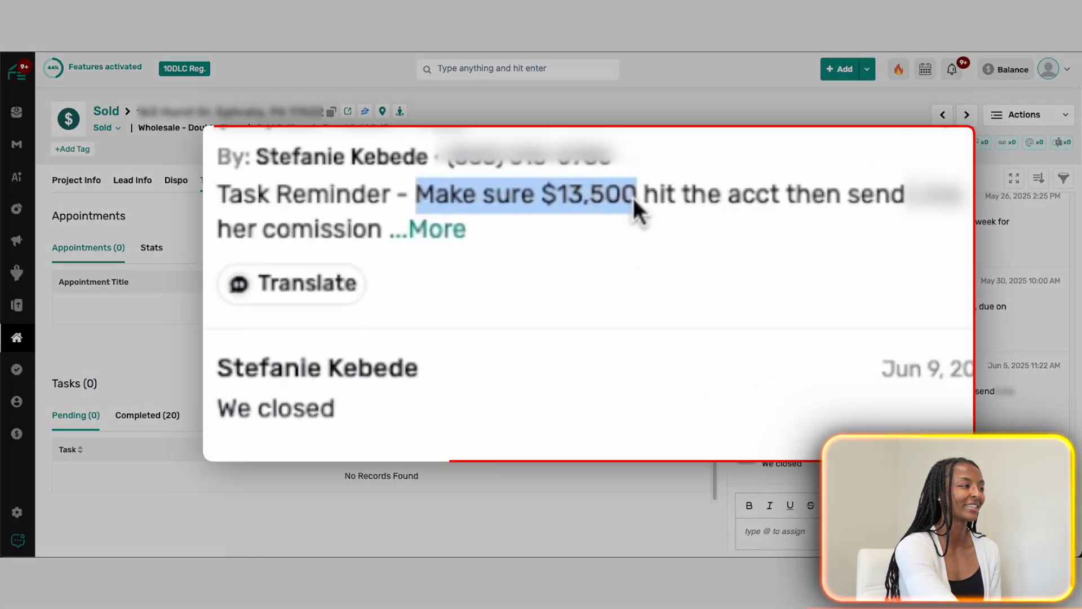
pyautogui.moveTo(913, 395); pyautogui.dragTo(997, 403)
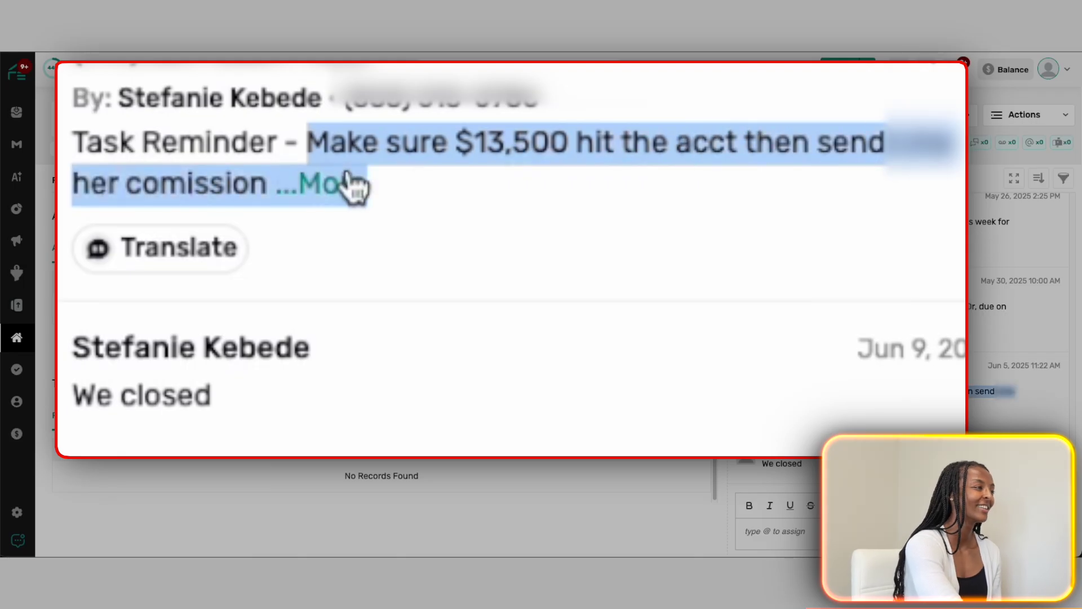
pyautogui.click(877, 407)
pyautogui.moveTo(763, 464); pyautogui.dragTo(816, 466)
pyautogui.click(1005, 463)
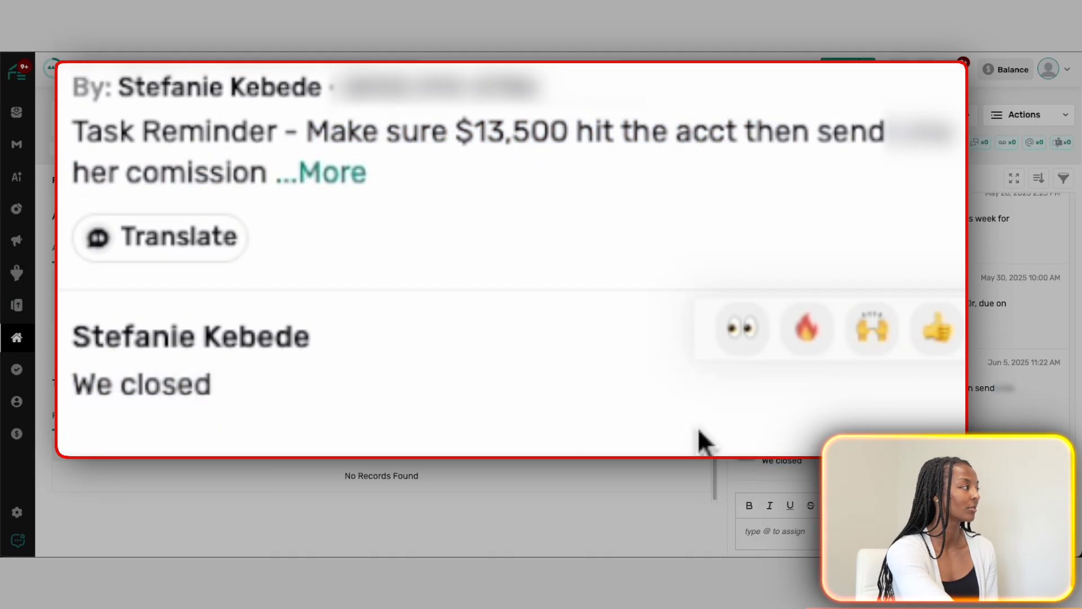